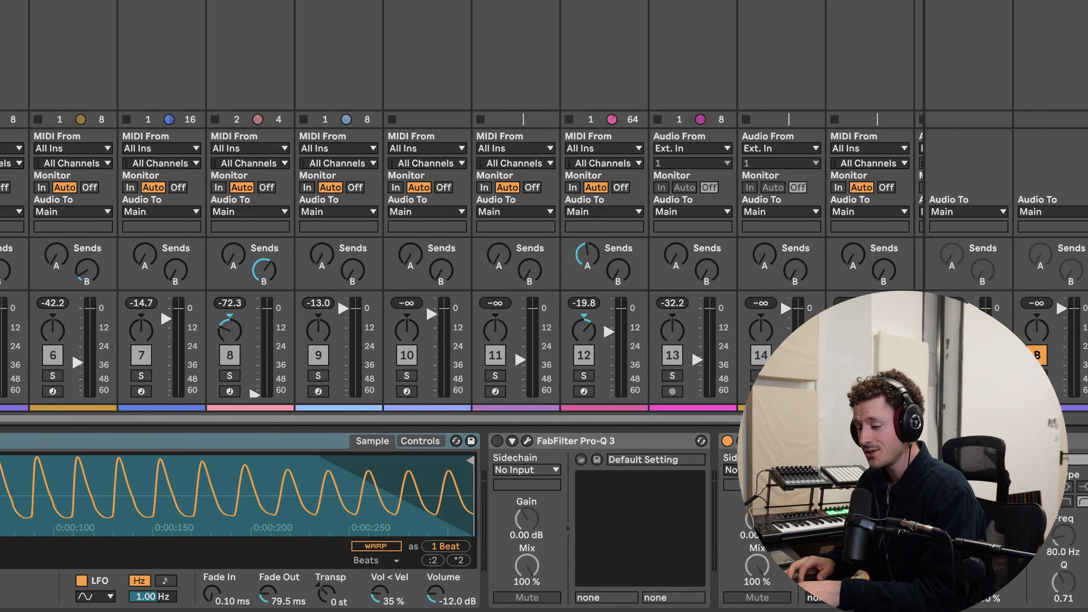
- Start playback and solo the first drum rack track
{"action": "key", "text": "Left"}
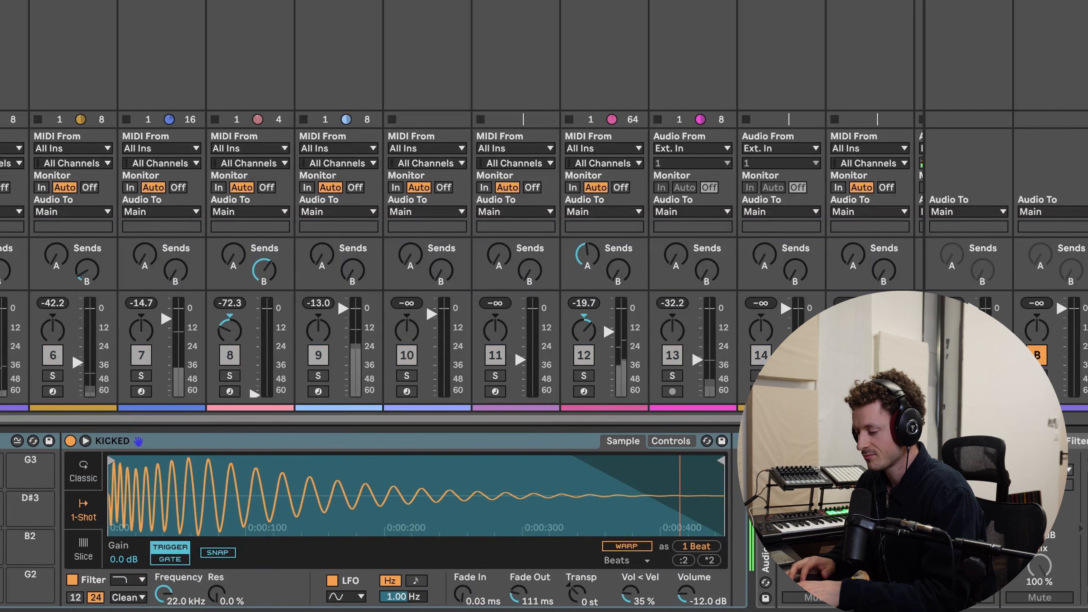
{"action": "key", "text": "space"}
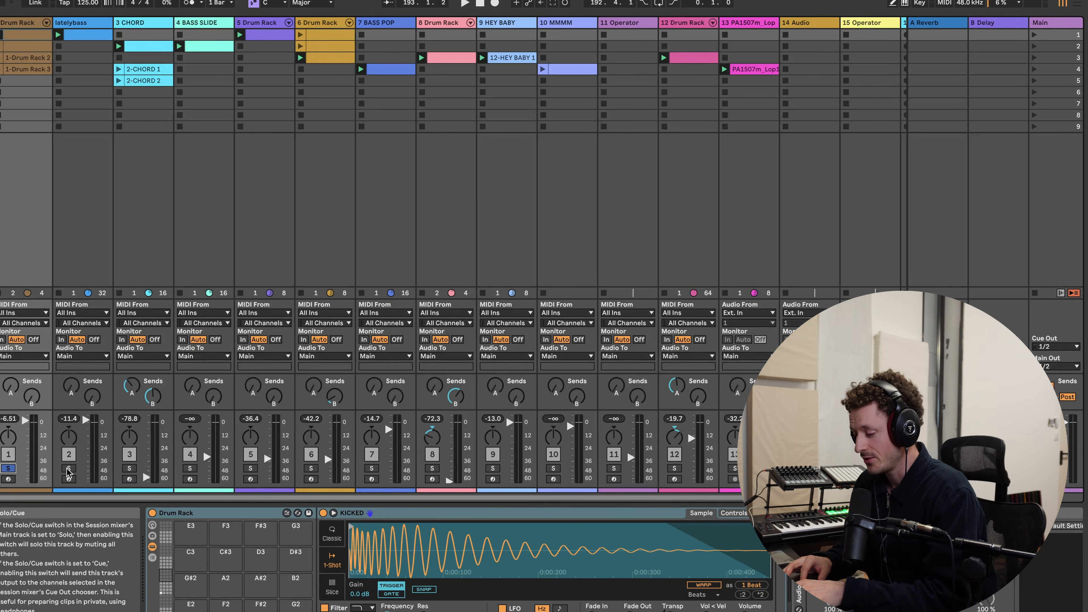
{"action": "left_click", "coordinate": [68, 468]}
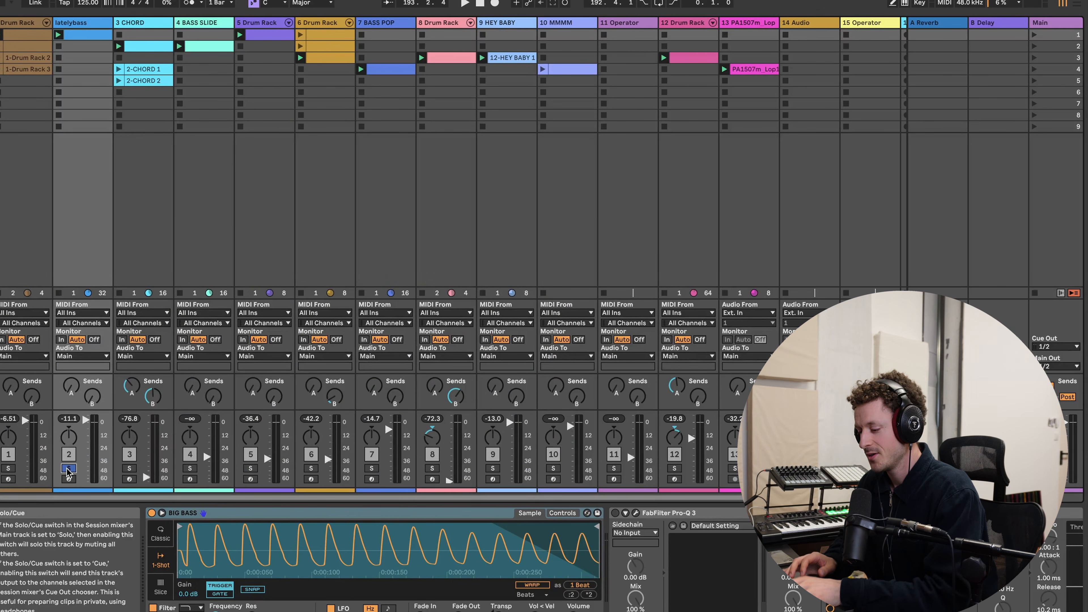
{"action": "left_click", "coordinate": [8, 468]}
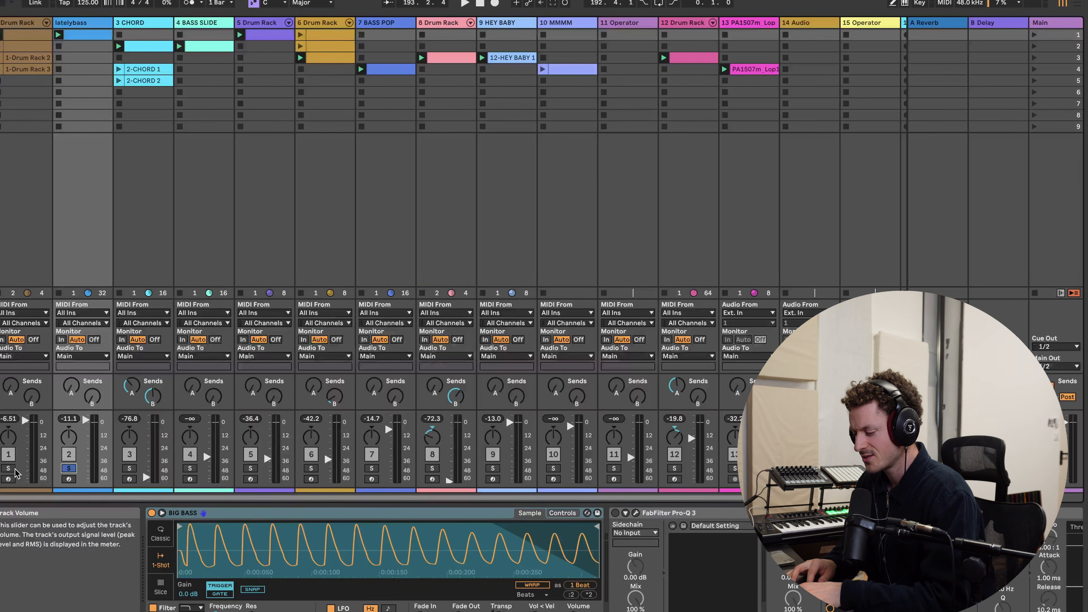
- Select the Main track, open its SPAN analyzer window and reposition it over the session
{"action": "left_click", "coordinate": [23, 23]}
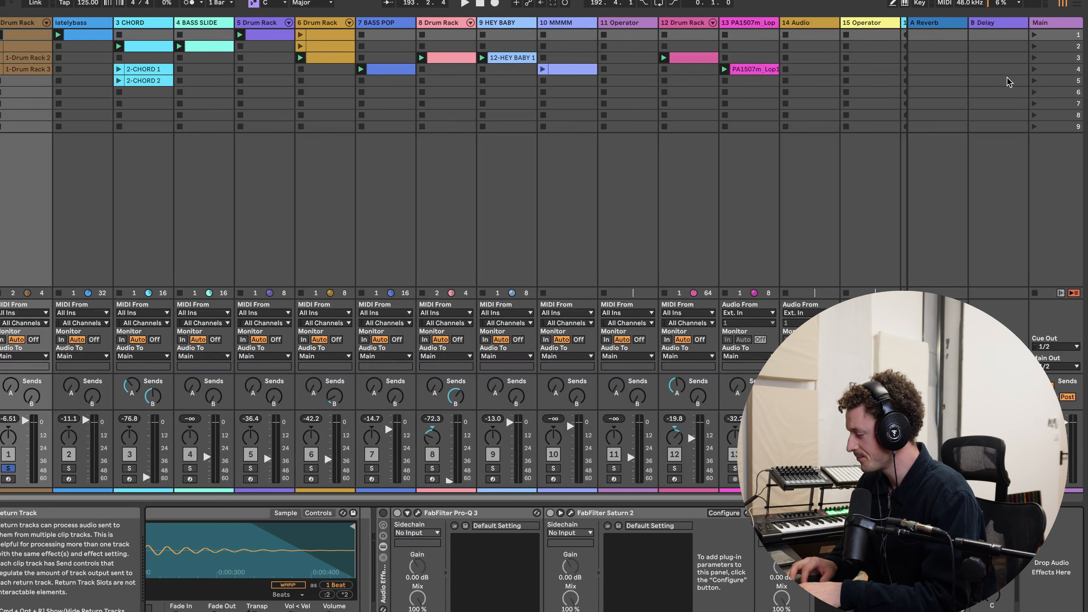
{"action": "left_click", "coordinate": [1054, 23]}
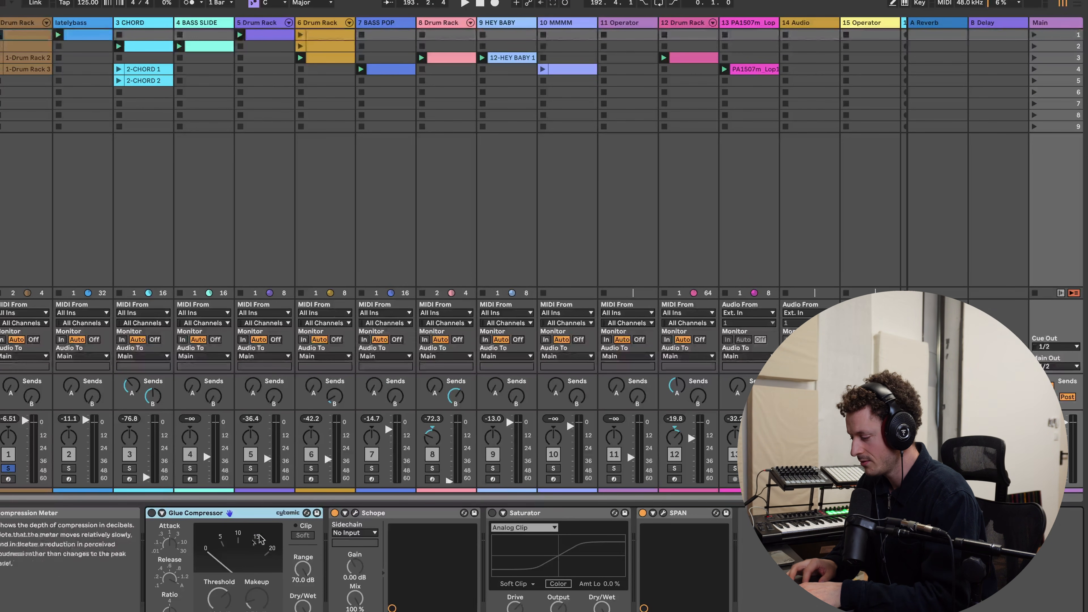
{"action": "left_click", "coordinate": [663, 513]}
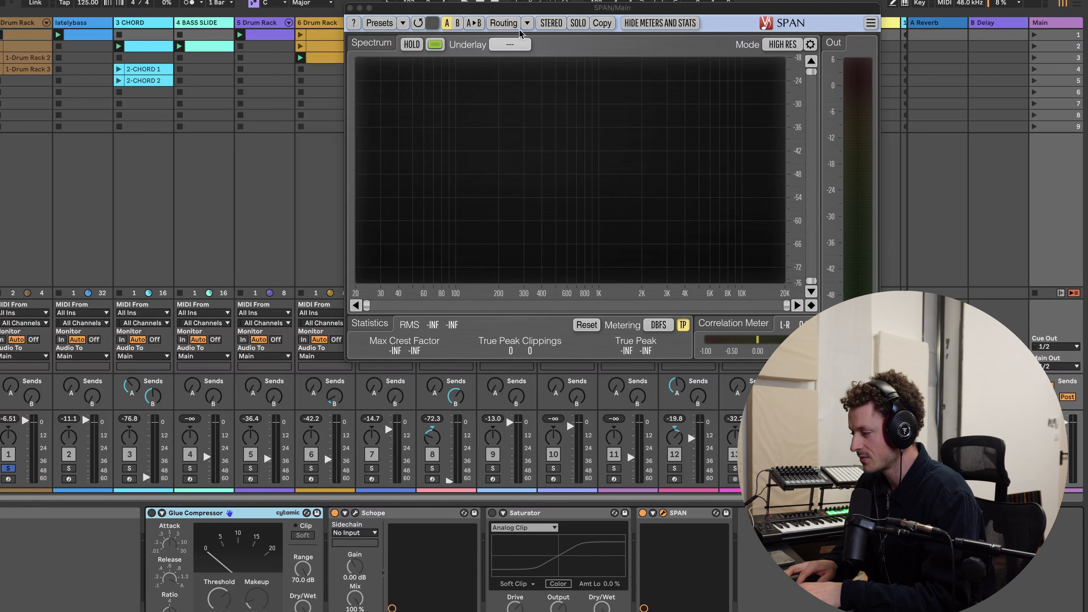
{"action": "left_click_drag", "start_coordinate": [490, 8], "coordinate": [410, 36]}
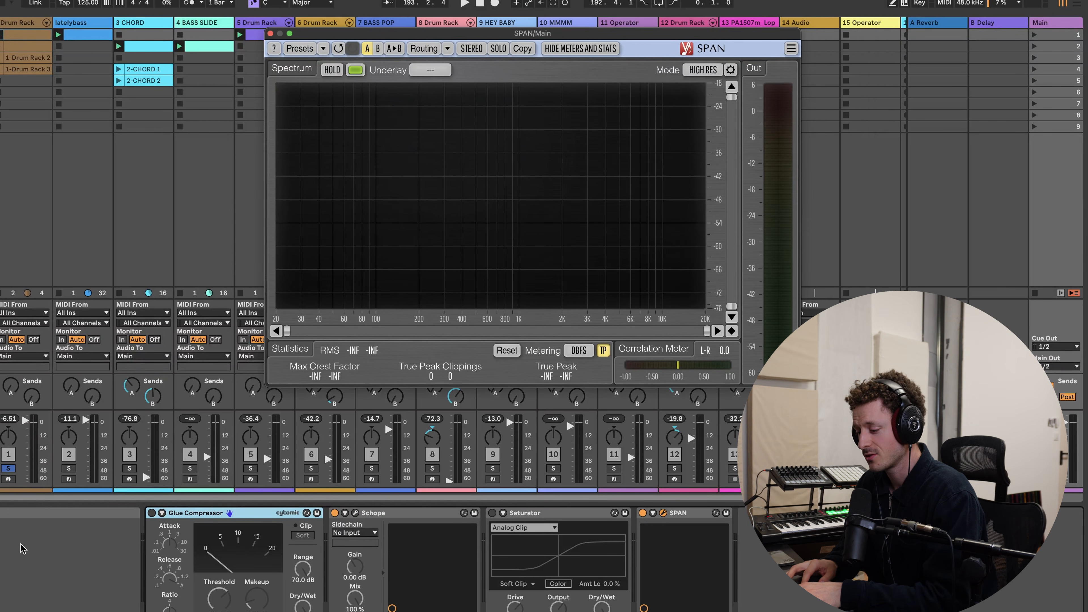
- Play the soloed kick and compare its spectrum in SPAN while toggling the Hold display
{"action": "left_click", "coordinate": [8, 468]}
{"action": "key", "text": "space"}
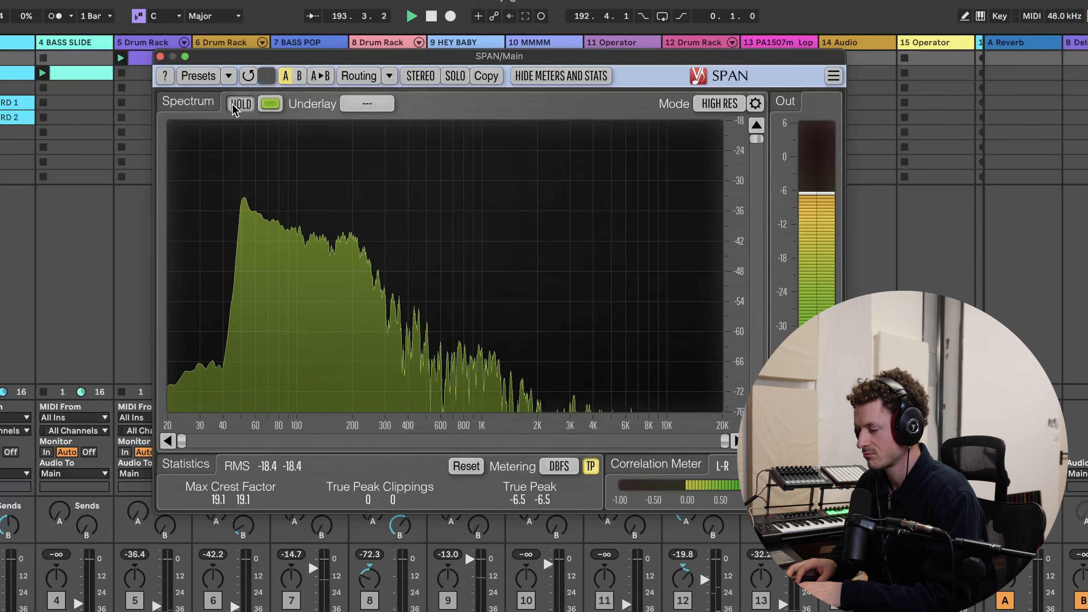
{"action": "left_click", "coordinate": [235, 105]}
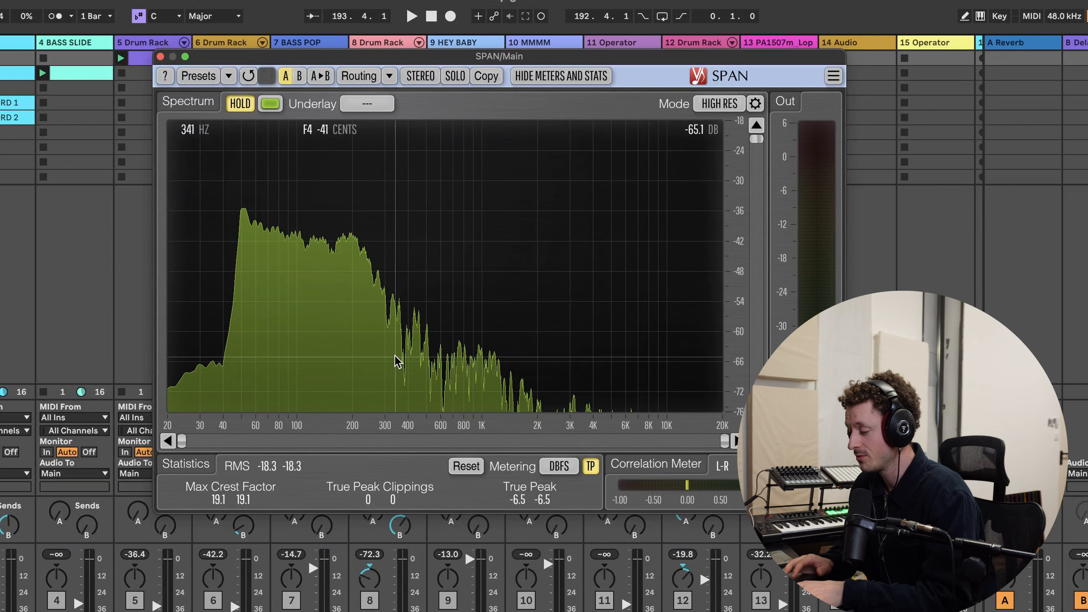
{"action": "key", "text": "space"}
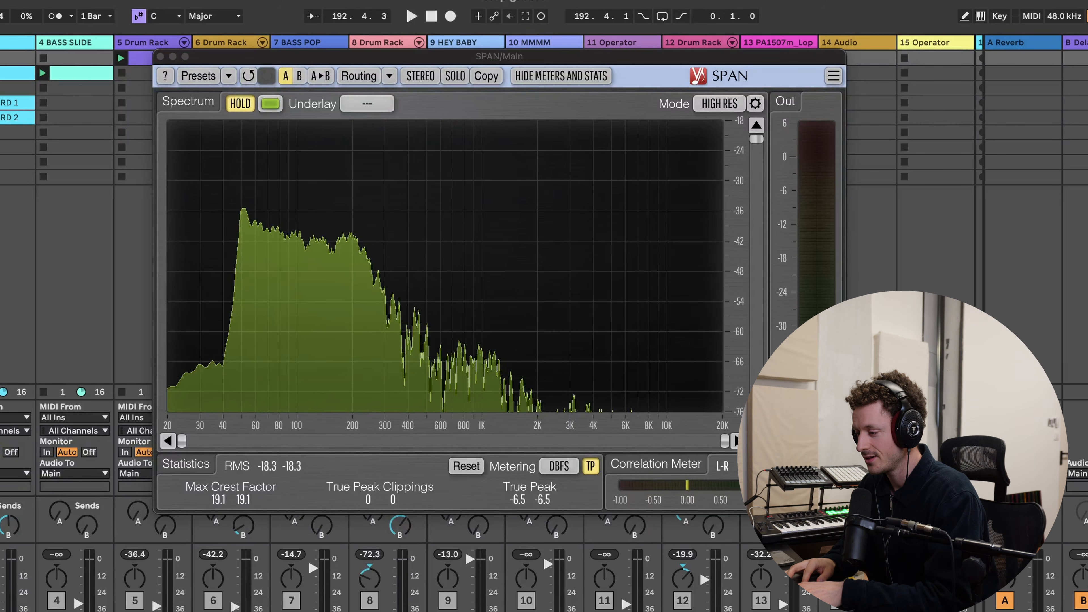
{"action": "key", "text": "space"}
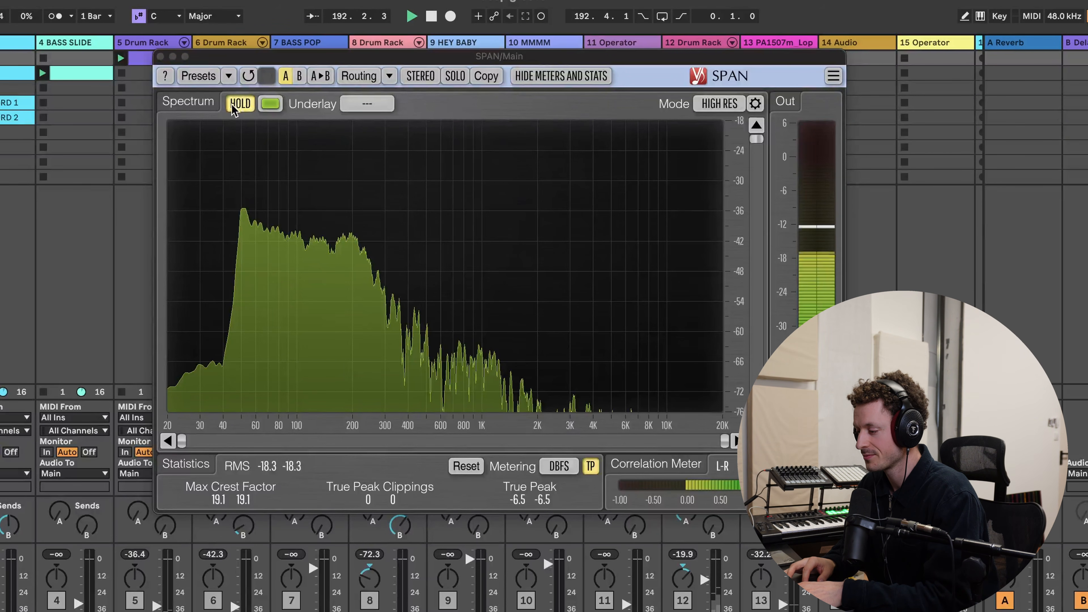
{"action": "left_click", "coordinate": [235, 106]}
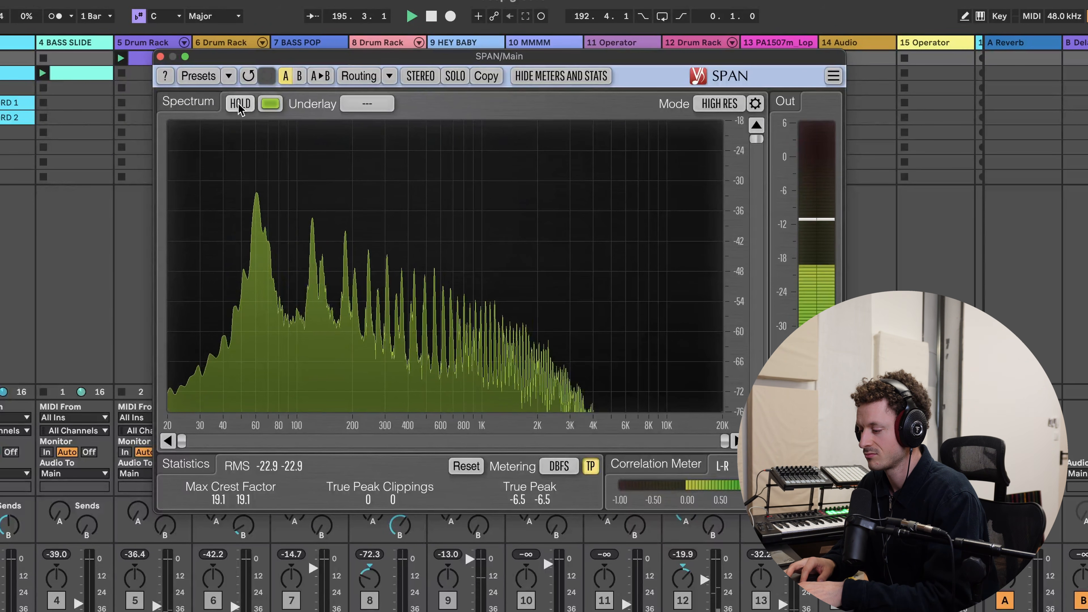
{"action": "left_click", "coordinate": [240, 105]}
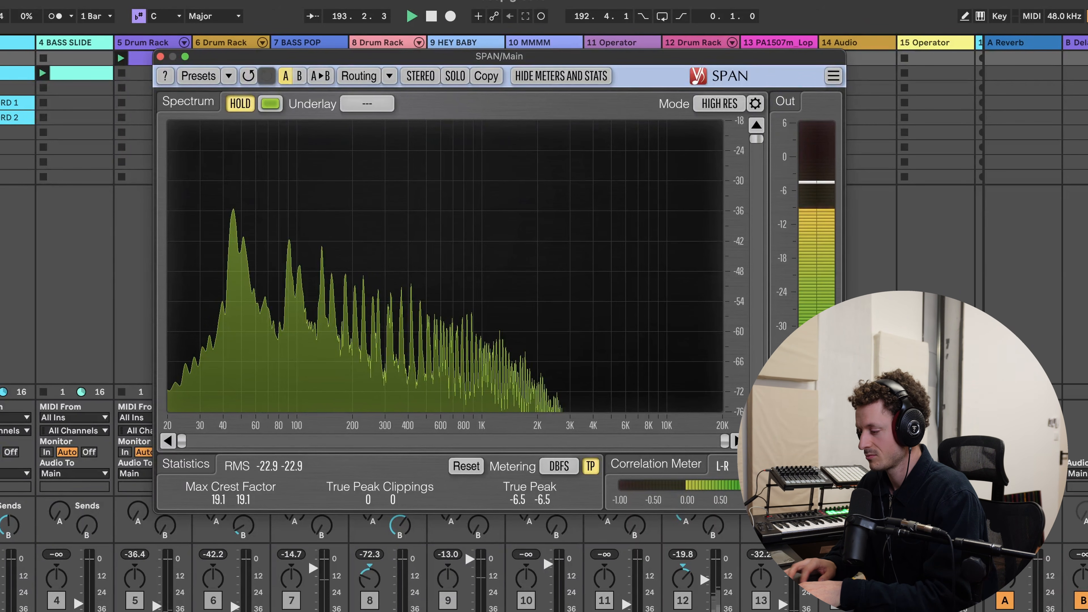
{"action": "left_click", "coordinate": [240, 105]}
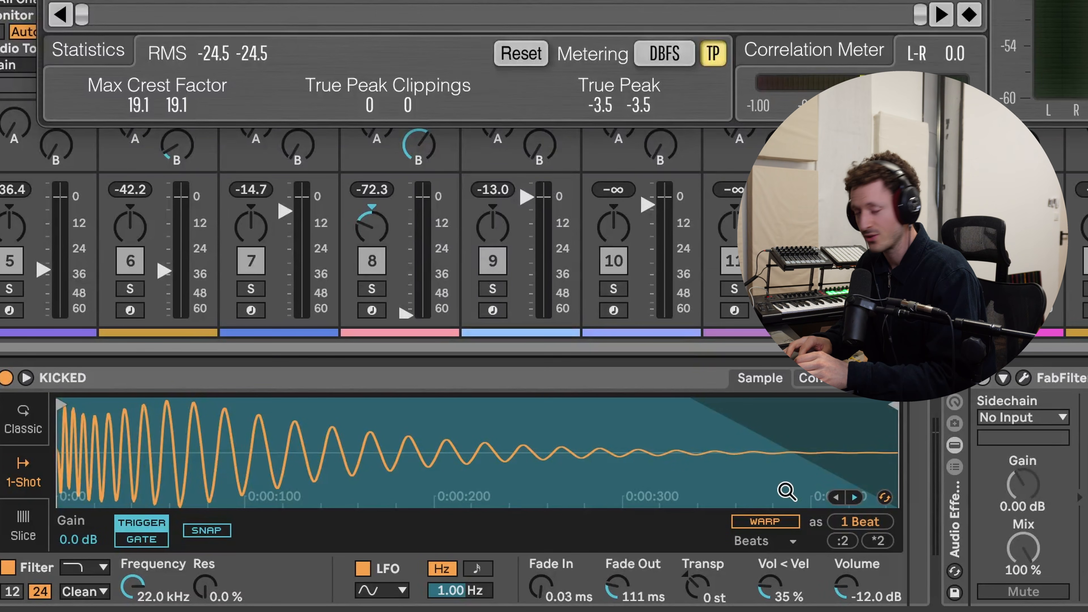
- Shorten the KICKED sample in Simpler by moving its end marker to about 220 ms
{"action": "scroll", "coordinate": [737, 471], "scroll_direction": "left", "scroll_amount": 3}
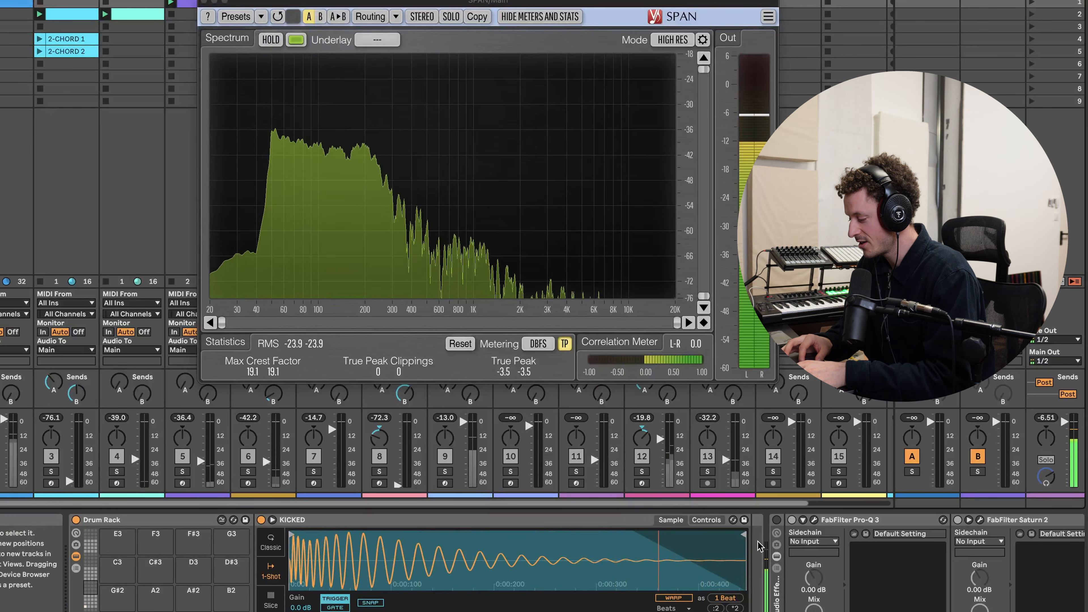
{"action": "left_click_drag", "start_coordinate": [744, 535], "coordinate": [534, 535]}
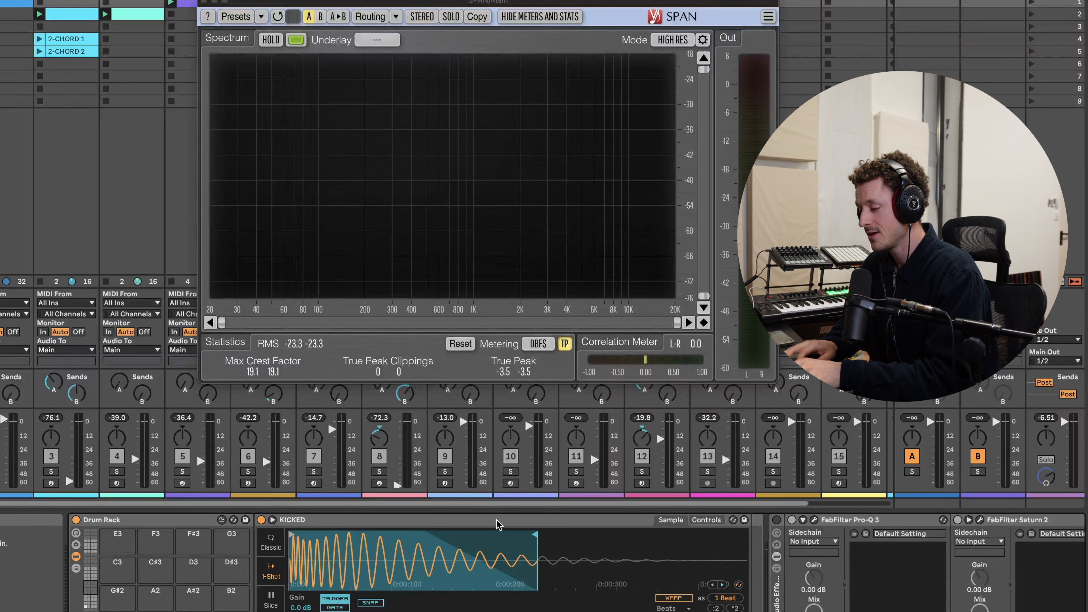
- Switch to Arrangement view and repeatedly play the kick from a spot on the Resampling audio track
{"action": "left_click", "coordinate": [2, 74]}
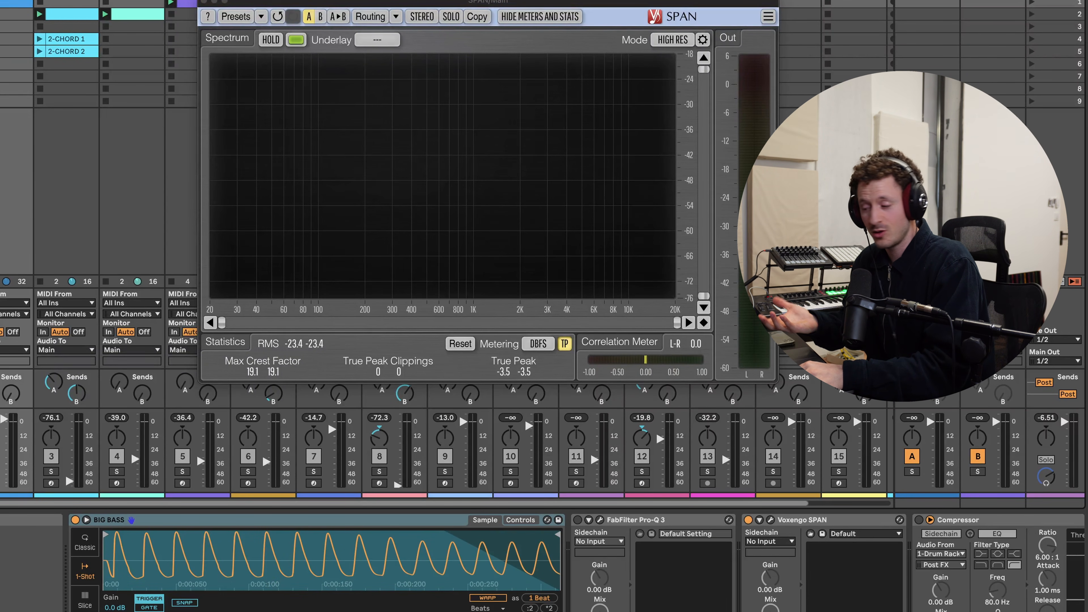
{"action": "left_click", "coordinate": [81, 164]}
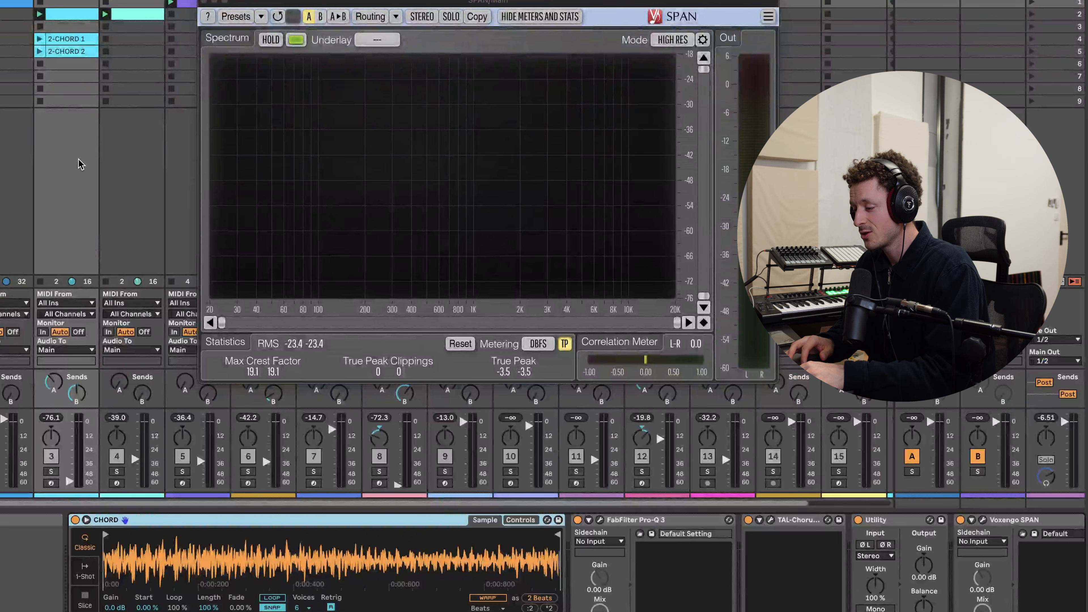
{"action": "key", "text": "Tab"}
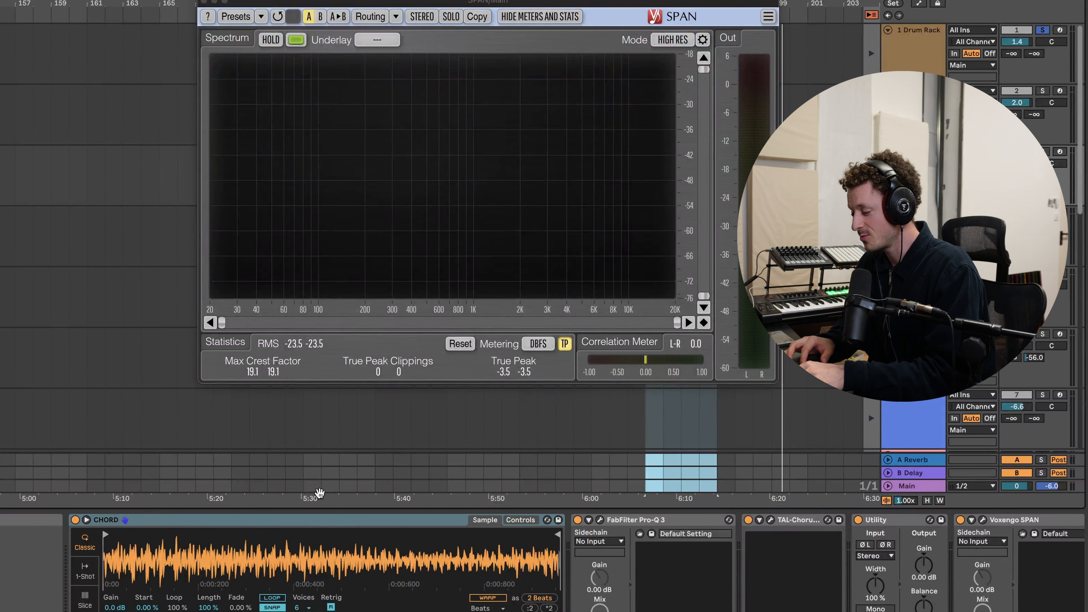
{"action": "scroll", "coordinate": [408, 432], "scroll_direction": "right", "scroll_amount": 2}
{"action": "scroll", "coordinate": [406, 431], "scroll_direction": "down", "scroll_amount": 5}
{"action": "scroll", "coordinate": [407, 428], "scroll_direction": "down", "scroll_amount": 8}
{"action": "scroll", "coordinate": [592, 408], "scroll_direction": "up", "scroll_amount": 1}
{"action": "scroll", "coordinate": [591, 408], "scroll_direction": "down", "scroll_amount": 1}
{"action": "scroll", "coordinate": [591, 396], "scroll_direction": "up", "scroll_amount": 2}
{"action": "scroll", "coordinate": [590, 394], "scroll_direction": "right", "scroll_amount": 3}
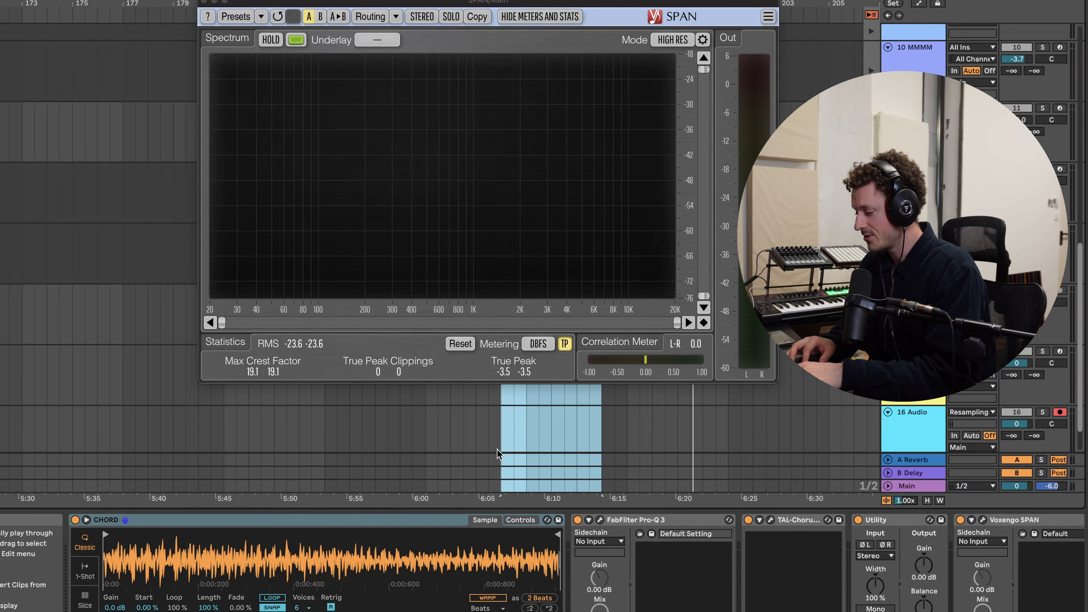
{"action": "left_click", "coordinate": [509, 441]}
{"action": "scroll", "coordinate": [508, 441], "scroll_direction": "up", "scroll_amount": 5}
{"action": "key", "text": "space"}
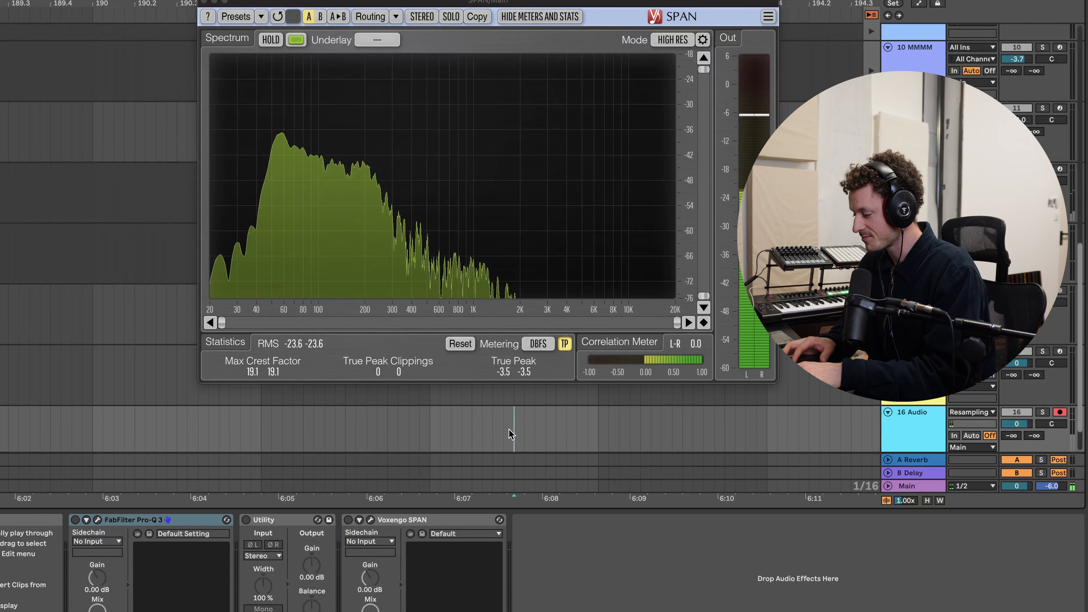
{"action": "key", "text": "space"}
{"action": "left_click", "coordinate": [429, 435]}
{"action": "key", "text": "space"}
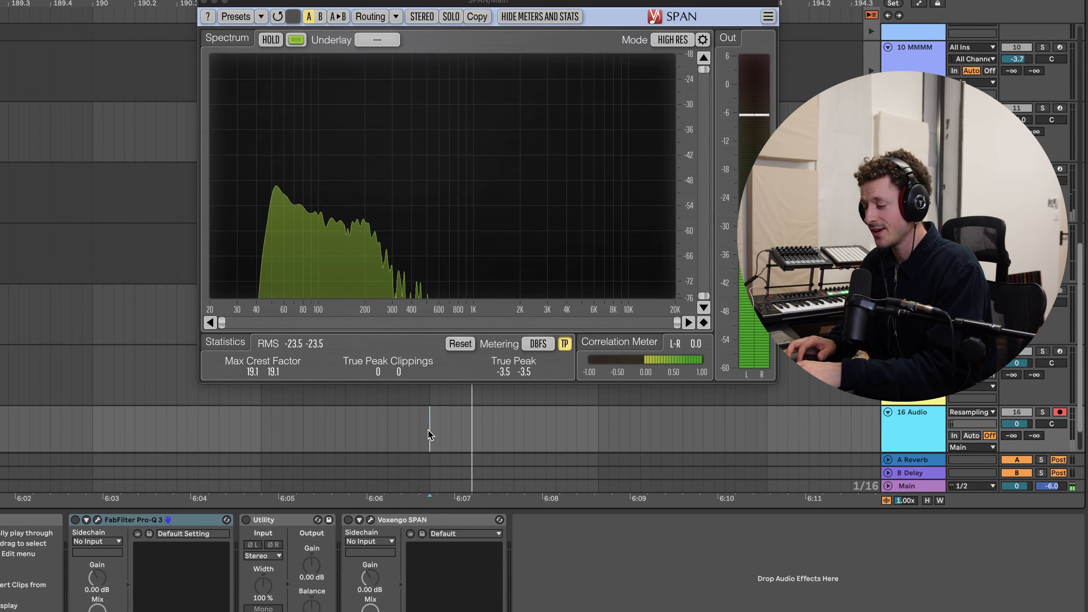
{"action": "key", "text": "space"}
{"action": "key", "text": "space"}
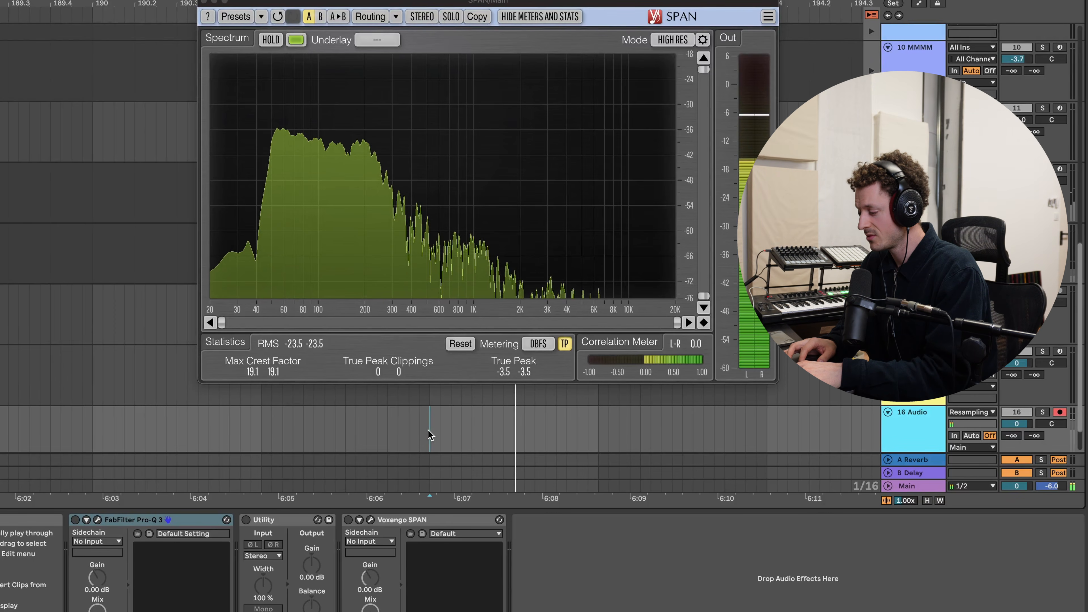
{"action": "key", "text": "space"}
- Select a short time range in the arrangement and narrow it to one sixteenth to gauge its duration
{"action": "left_click_drag", "start_coordinate": [430, 434], "coordinate": [468, 436]}
{"action": "scroll", "coordinate": [468, 435], "scroll_direction": "up", "scroll_amount": 5}
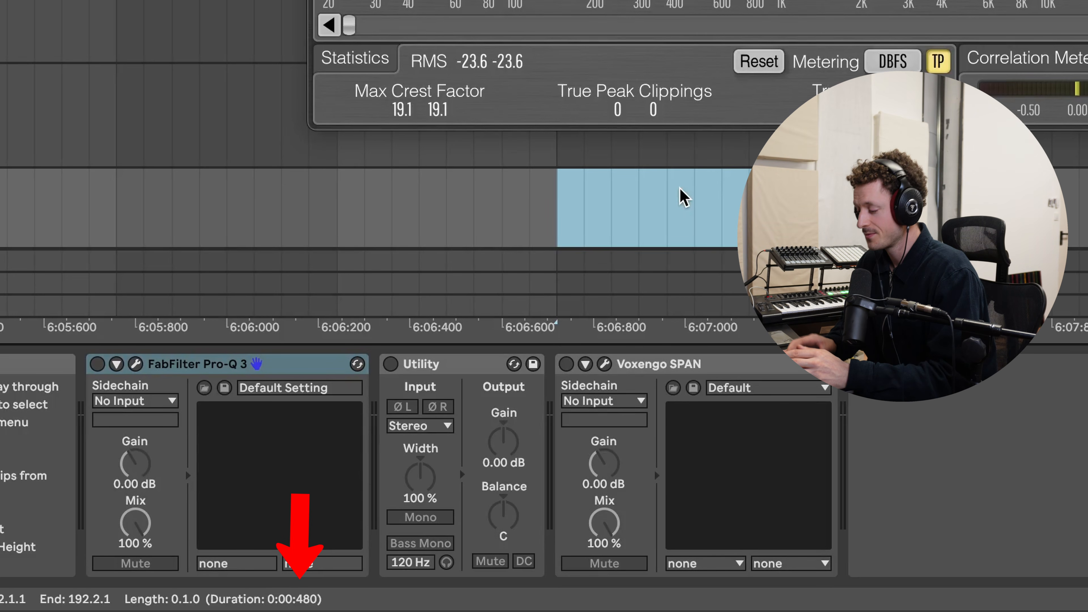
{"action": "left_click_drag", "start_coordinate": [665, 196], "coordinate": [559, 196]}
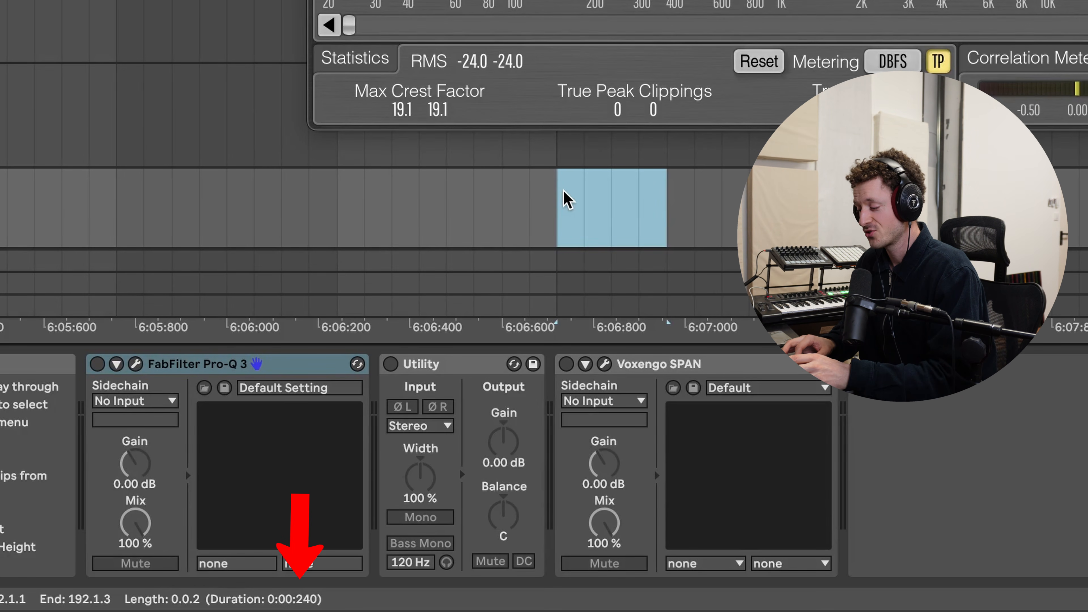
{"action": "left_click_drag", "start_coordinate": [656, 213], "coordinate": [553, 201]}
{"action": "scroll", "coordinate": [561, 205], "scroll_direction": "down", "scroll_amount": 2}
{"action": "scroll", "coordinate": [565, 182], "scroll_direction": "up", "scroll_amount": 2}
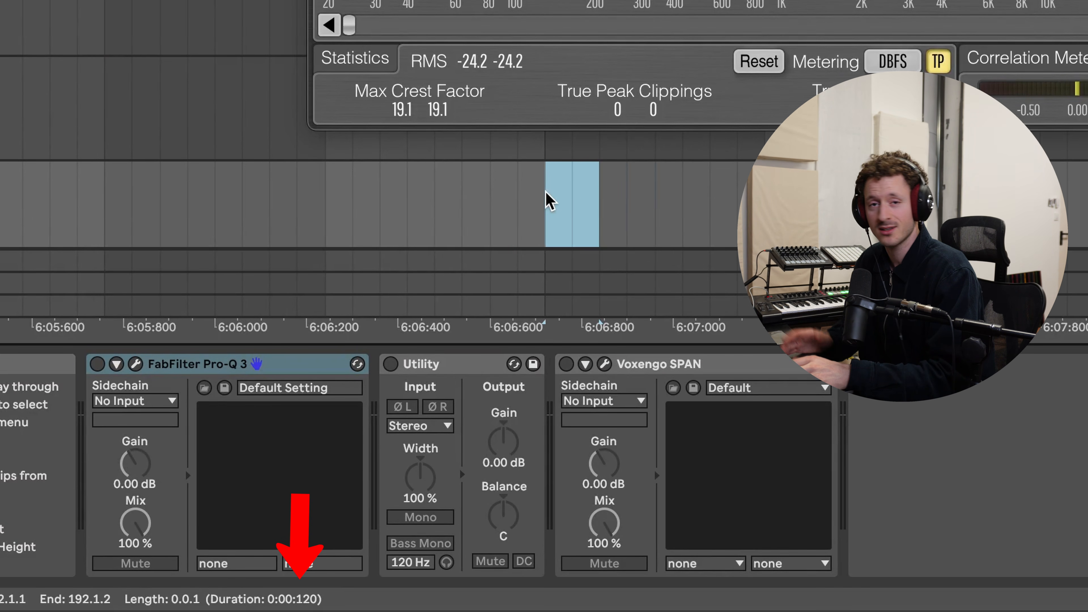
{"action": "left_click", "coordinate": [654, 202]}
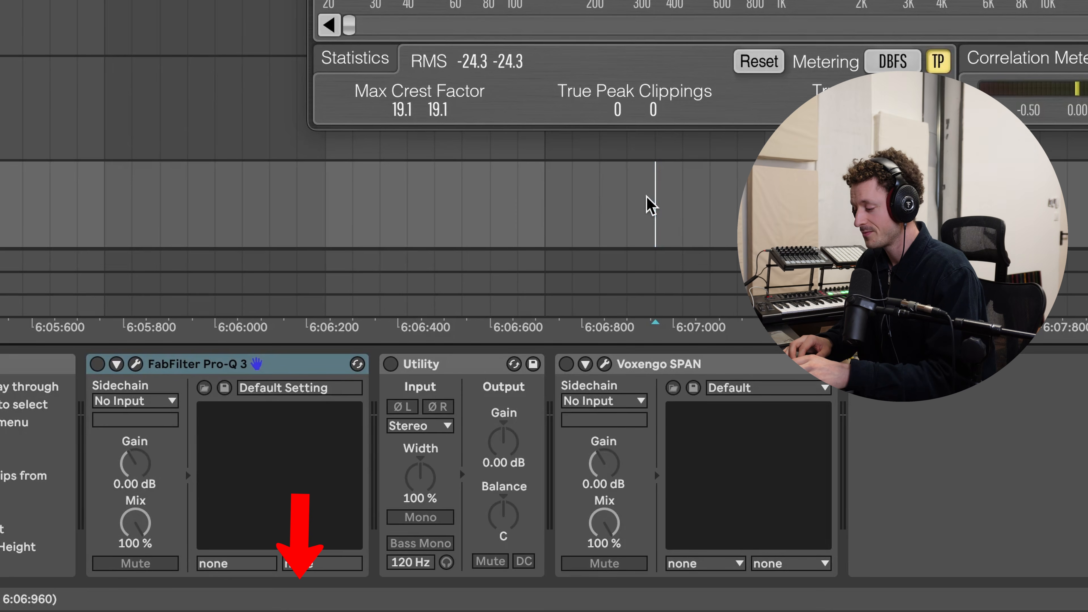
- Show the KICKED sample in the browser and close the SPAN window
{"action": "scroll", "coordinate": [646, 196], "scroll_direction": "down", "scroll_amount": 3}
{"action": "mouse_move", "coordinate": [50, 608]}
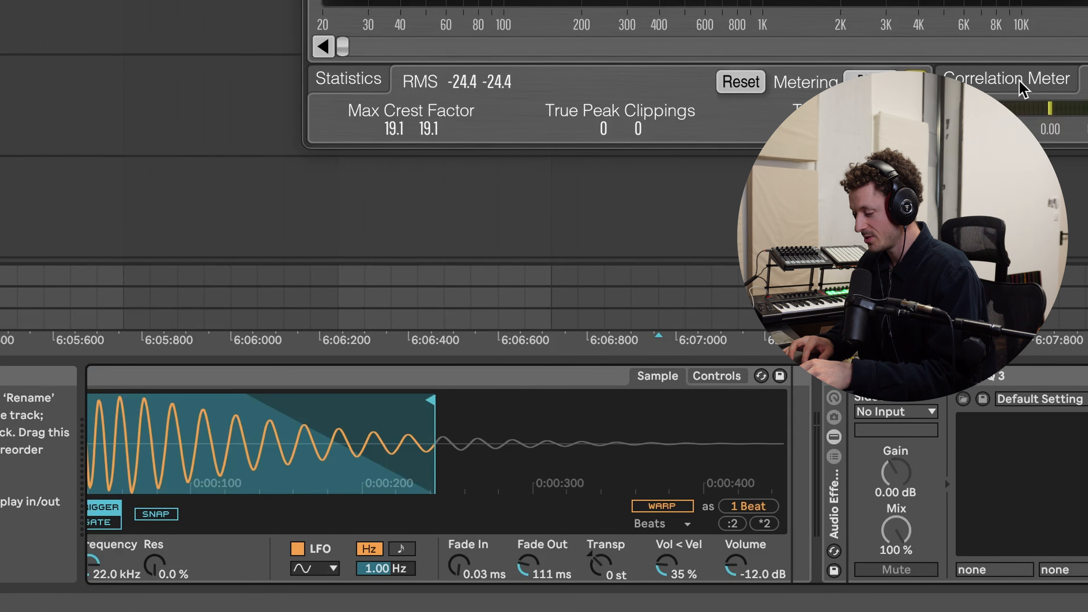
{"action": "right_click", "coordinate": [517, 424]}
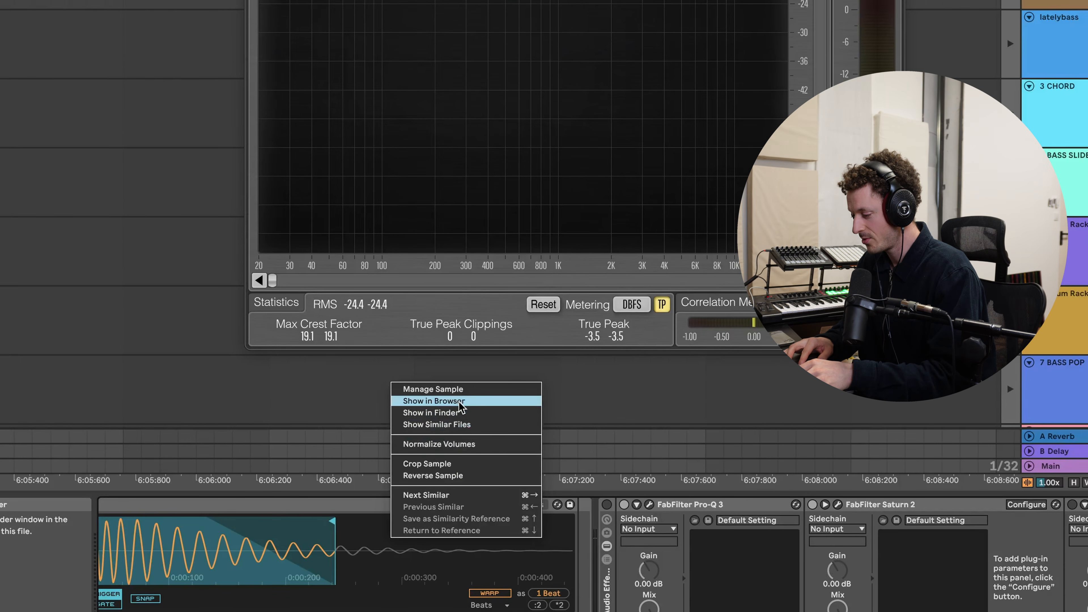
{"action": "left_click", "coordinate": [460, 400]}
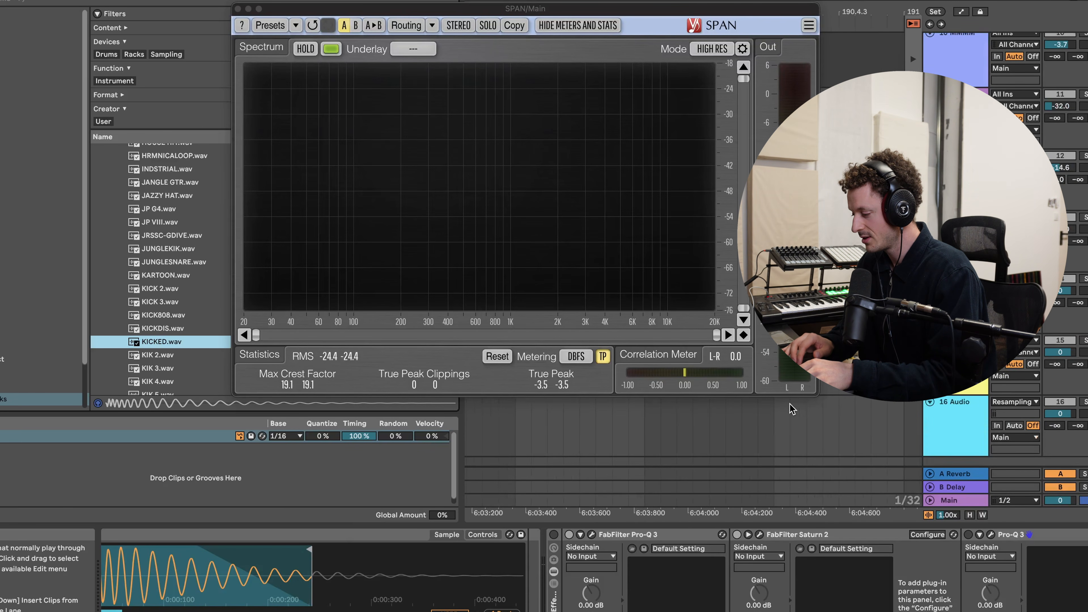
{"action": "scroll", "coordinate": [792, 409], "scroll_direction": "down", "scroll_amount": 1}
{"action": "left_click", "coordinate": [237, 9]}
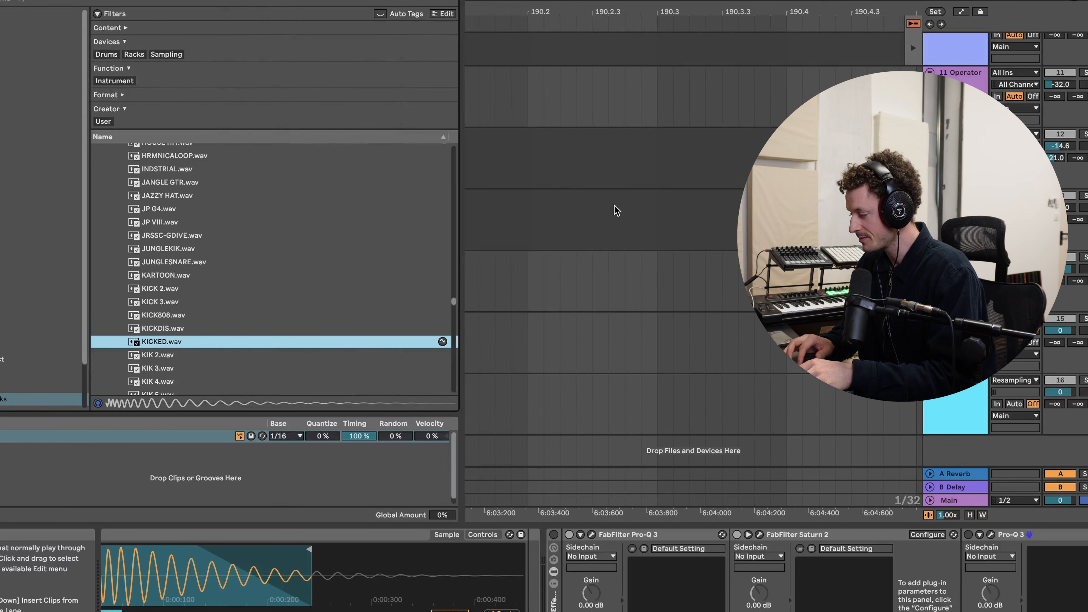
- Drop KICKED.wav from the browser into an empty arrangement track and open the new clip
{"action": "left_click_drag", "start_coordinate": [169, 349], "coordinate": [547, 386]}
{"action": "double_click", "coordinate": [547, 379]}
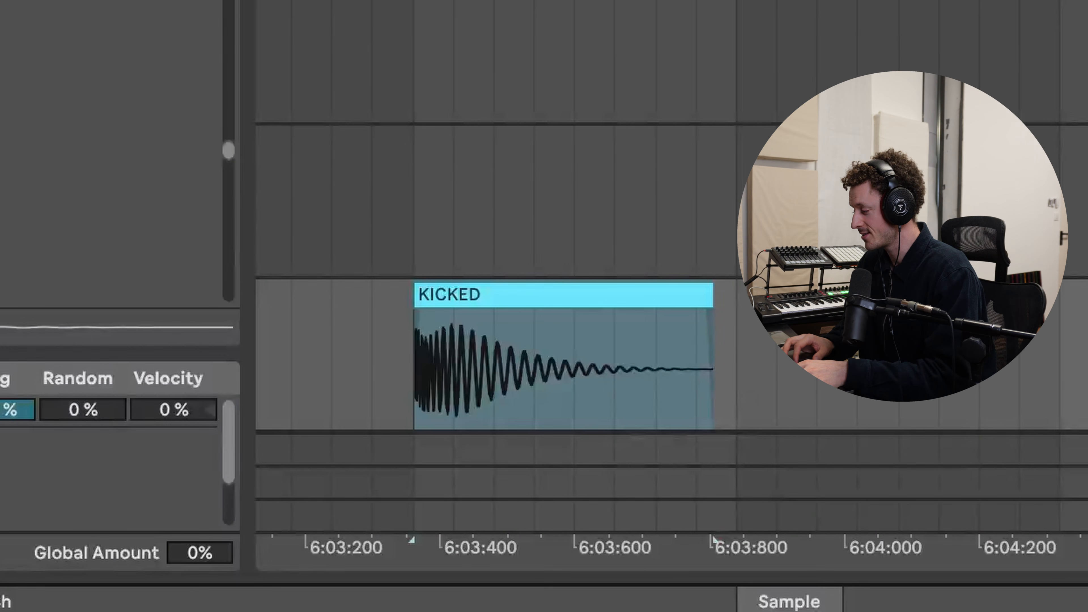
- Navigate to the Audio 2 clip and play it back
{"action": "scroll", "coordinate": [672, 215], "scroll_direction": "down", "scroll_amount": 5}
{"action": "scroll", "coordinate": [672, 215], "scroll_direction": "up", "scroll_amount": 3}
{"action": "left_click_drag", "start_coordinate": [719, 539], "coordinate": [965, 539]}
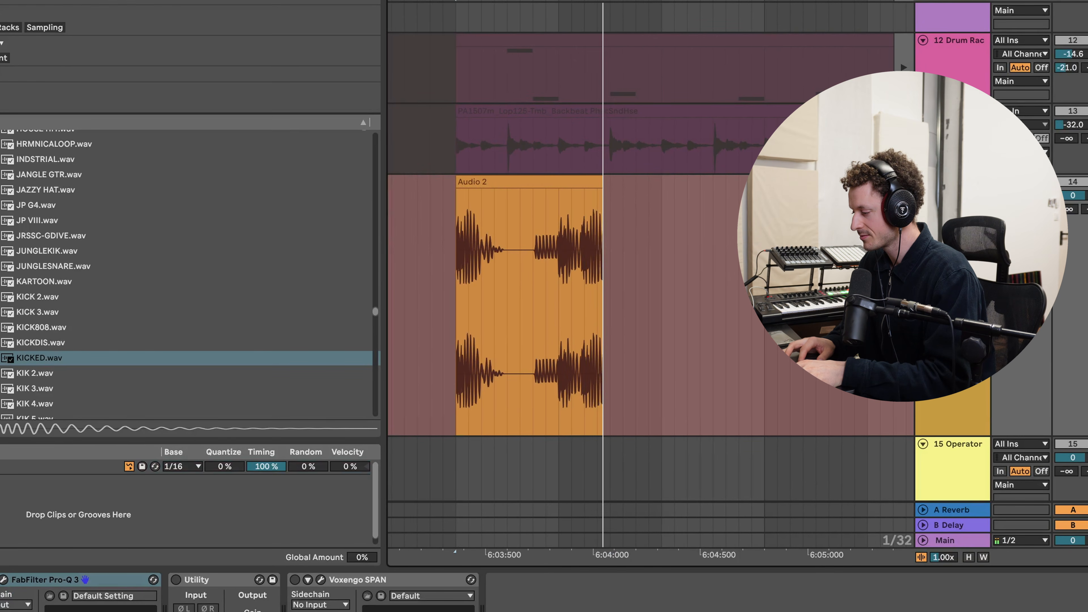
{"action": "key", "text": "space"}
{"action": "scroll", "coordinate": [689, 216], "scroll_direction": "up", "scroll_amount": 3}
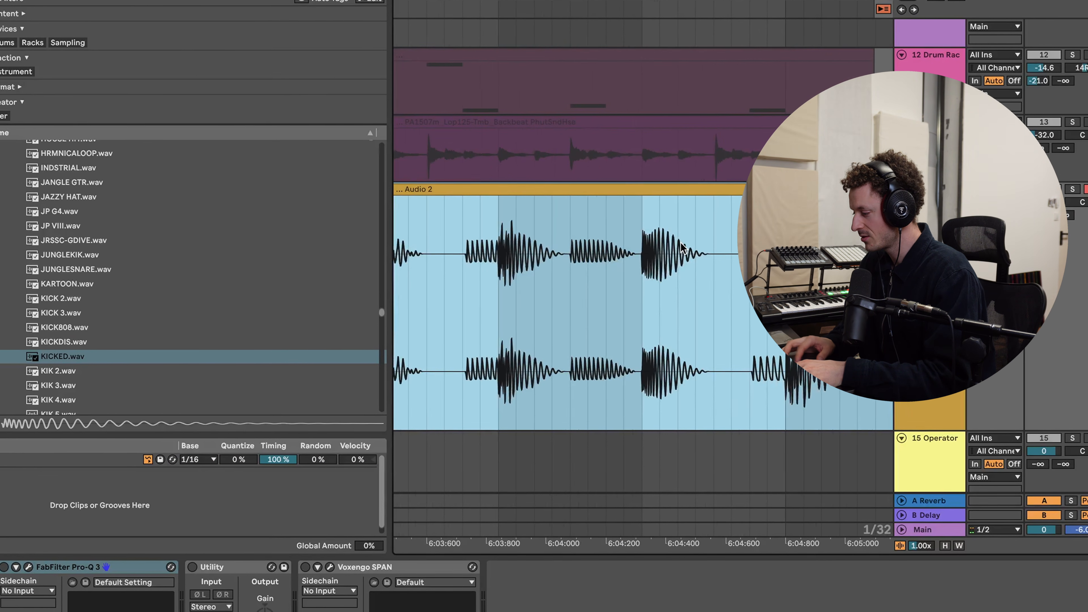
- Mark a narrow range in the Audio 2 clip and select the KICKED clip on the track below
{"action": "left_click_drag", "start_coordinate": [565, 270], "coordinate": [549, 274]}
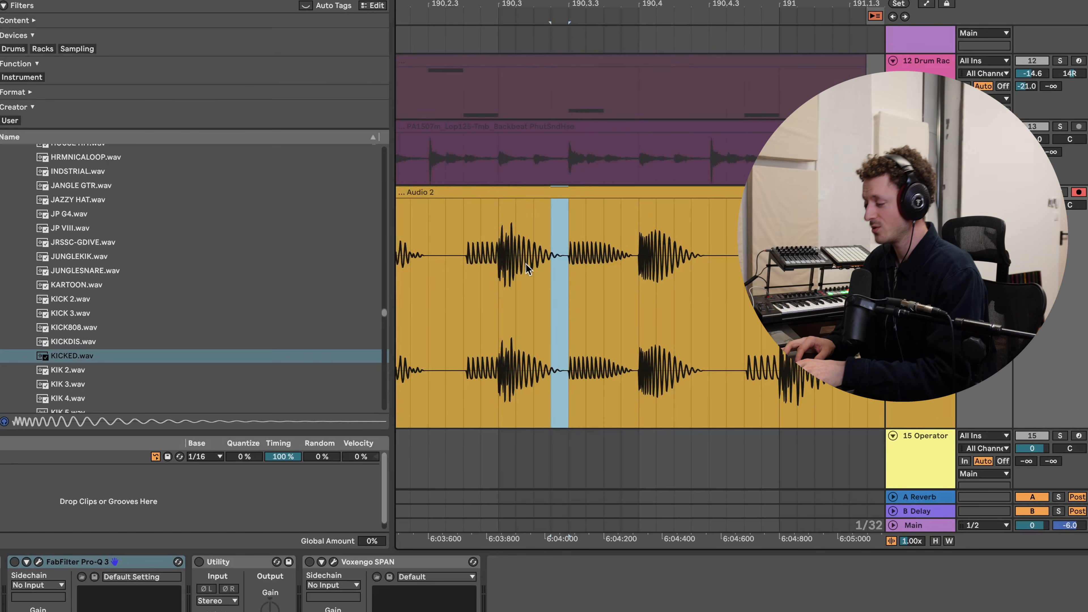
{"action": "scroll", "coordinate": [509, 258], "scroll_direction": "down", "scroll_amount": 1}
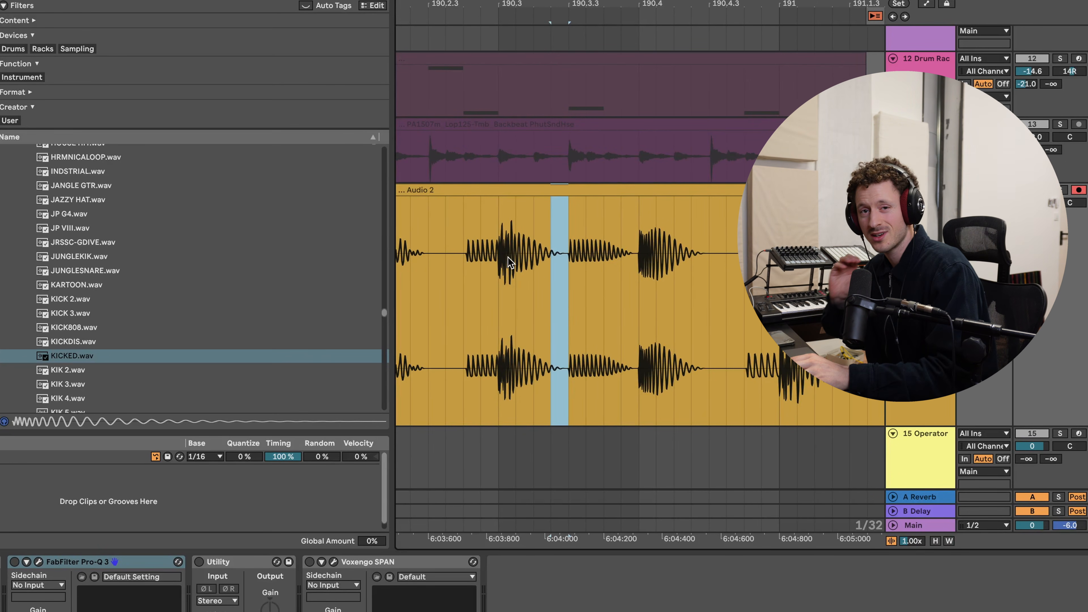
{"action": "scroll", "coordinate": [508, 258], "scroll_direction": "down", "scroll_amount": 1}
{"action": "scroll", "coordinate": [509, 257], "scroll_direction": "down", "scroll_amount": 2}
{"action": "scroll", "coordinate": [508, 258], "scroll_direction": "down", "scroll_amount": 4}
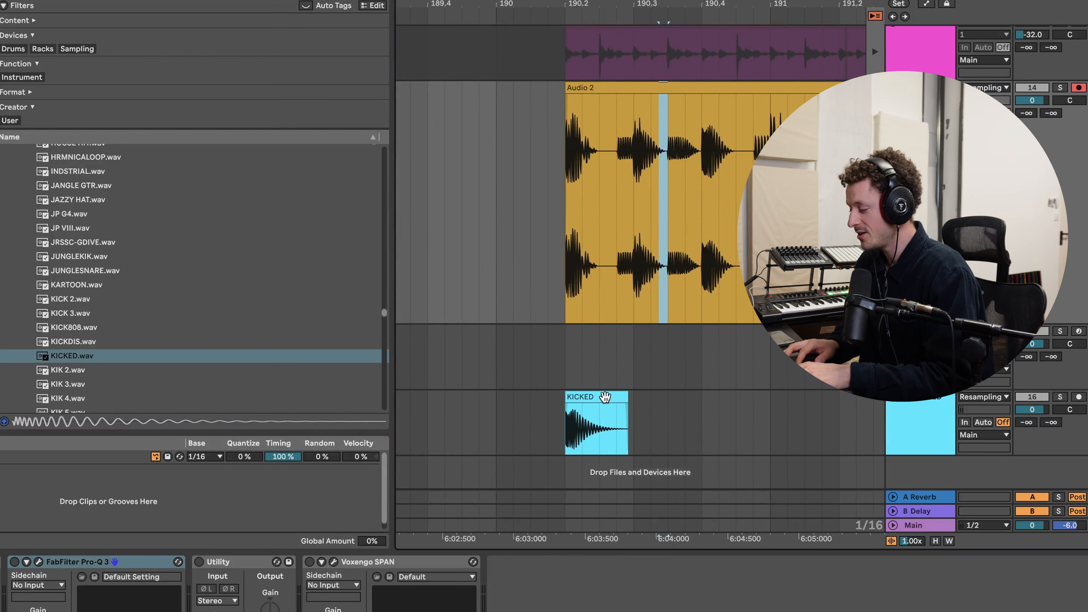
{"action": "left_click", "coordinate": [605, 397]}
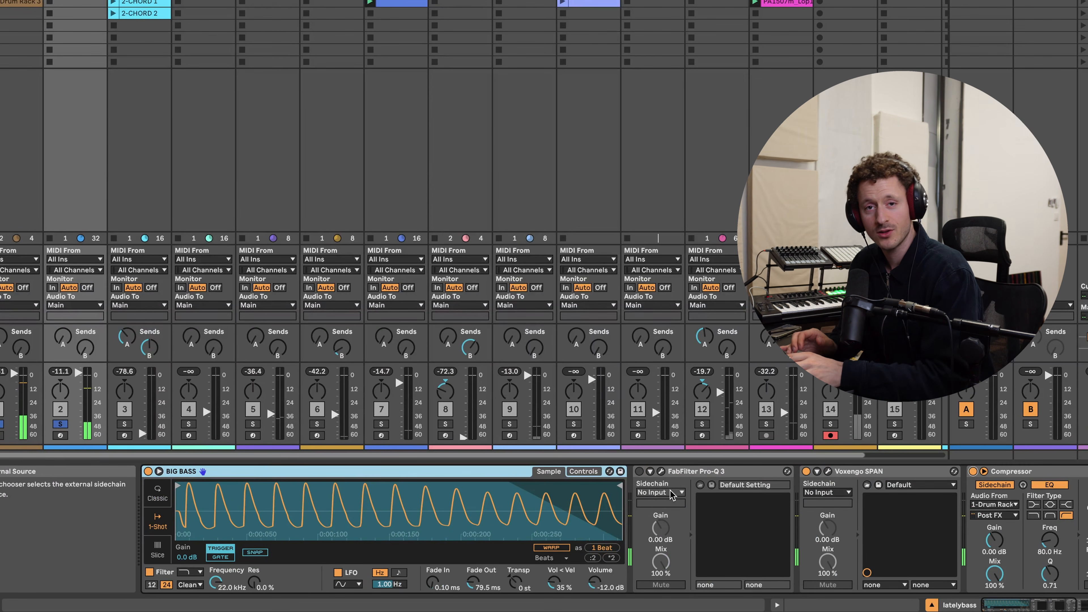
{"action": "scroll", "coordinate": [670, 490], "scroll_direction": "right", "scroll_amount": 6}
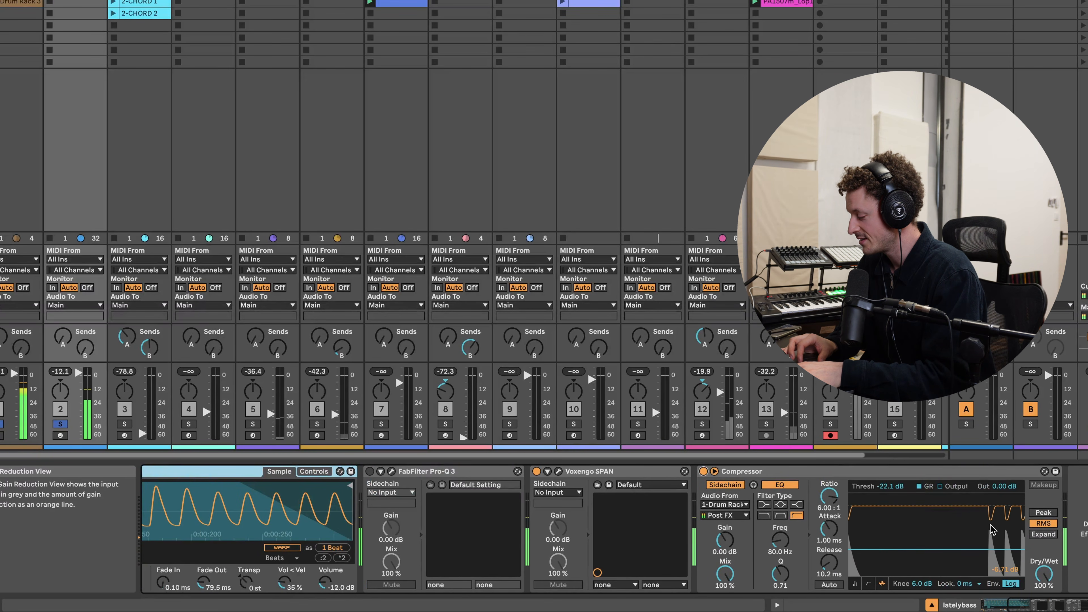
{"action": "scroll", "coordinate": [433, 541], "scroll_direction": "left", "scroll_amount": 6}
{"action": "scroll", "coordinate": [432, 541], "scroll_direction": "left", "scroll_amount": 2}
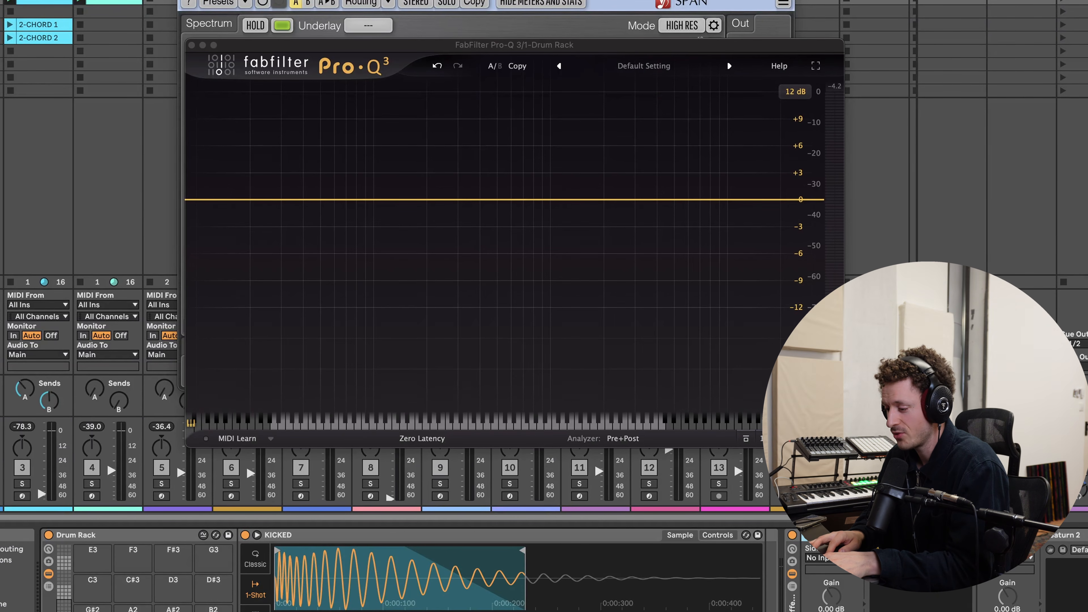
- Add a high-shelf band in Pro-Q 3 at about 950 Hz boosting about +9 dB while the kick plays
{"action": "key", "text": "space"}
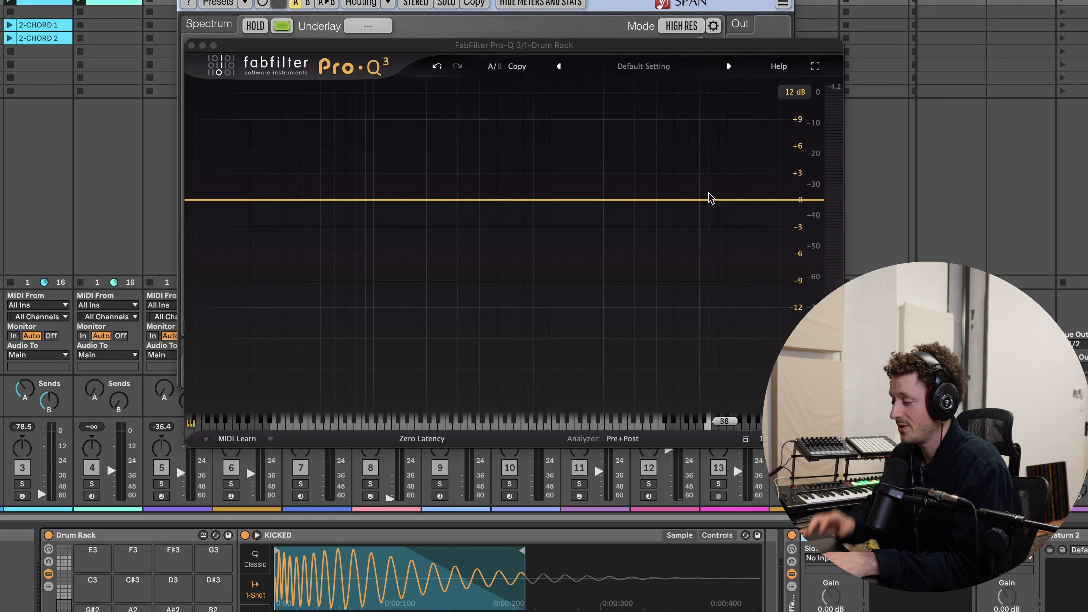
{"action": "left_click_drag", "start_coordinate": [797, 176], "coordinate": [551, 125]}
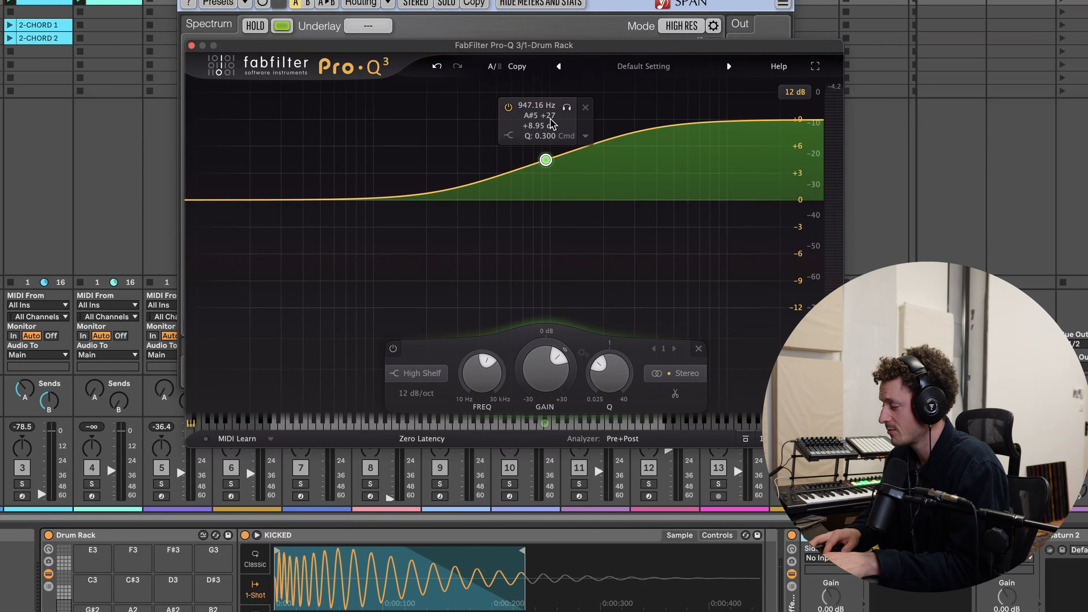
{"action": "key", "text": "space"}
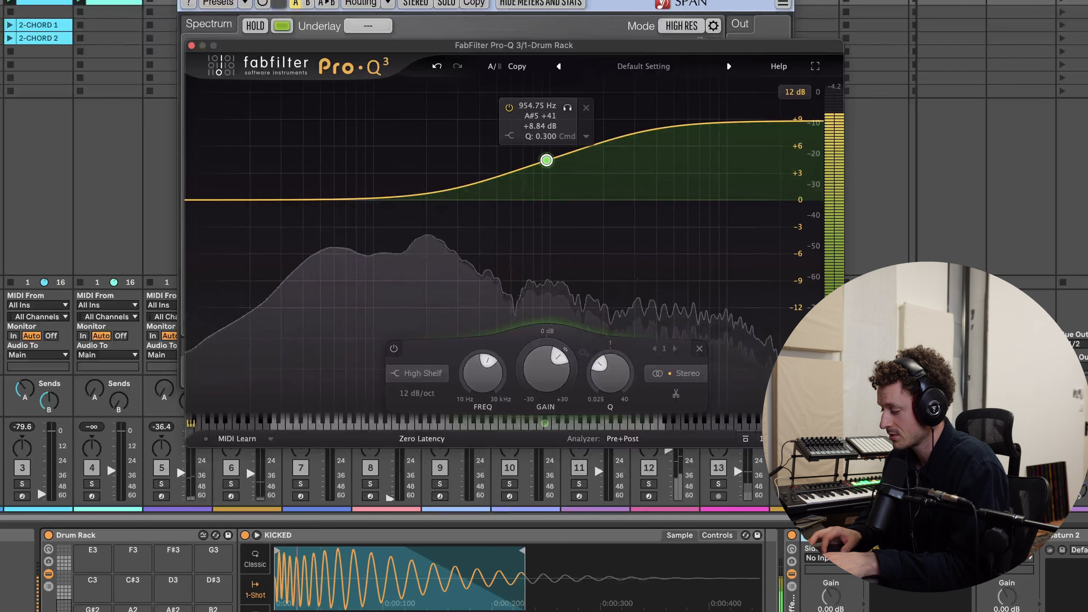
- Toggle Pro-Q 3 off and on during playback to compare the shelf boost with the dry kick
{"action": "left_click", "coordinate": [806, 537]}
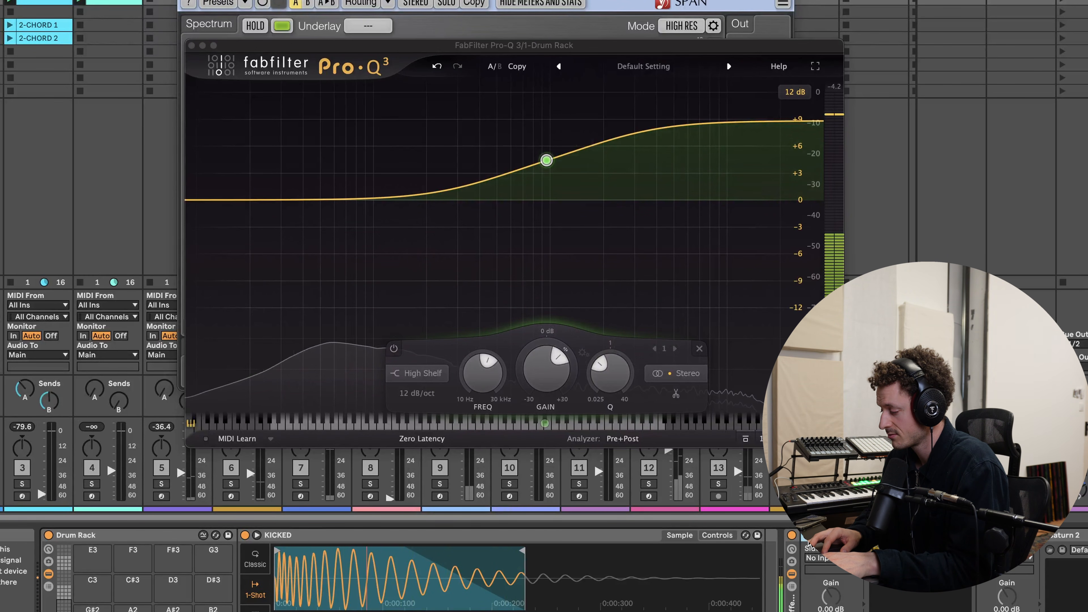
{"action": "left_click", "coordinate": [807, 538]}
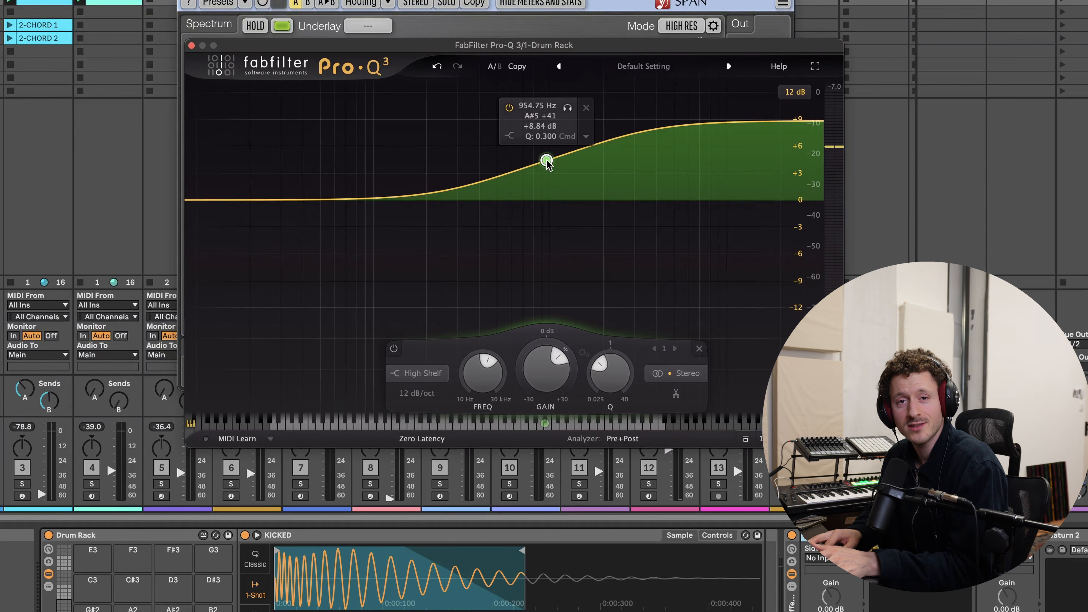
{"action": "left_click_drag", "start_coordinate": [548, 163], "coordinate": [553, 165]}
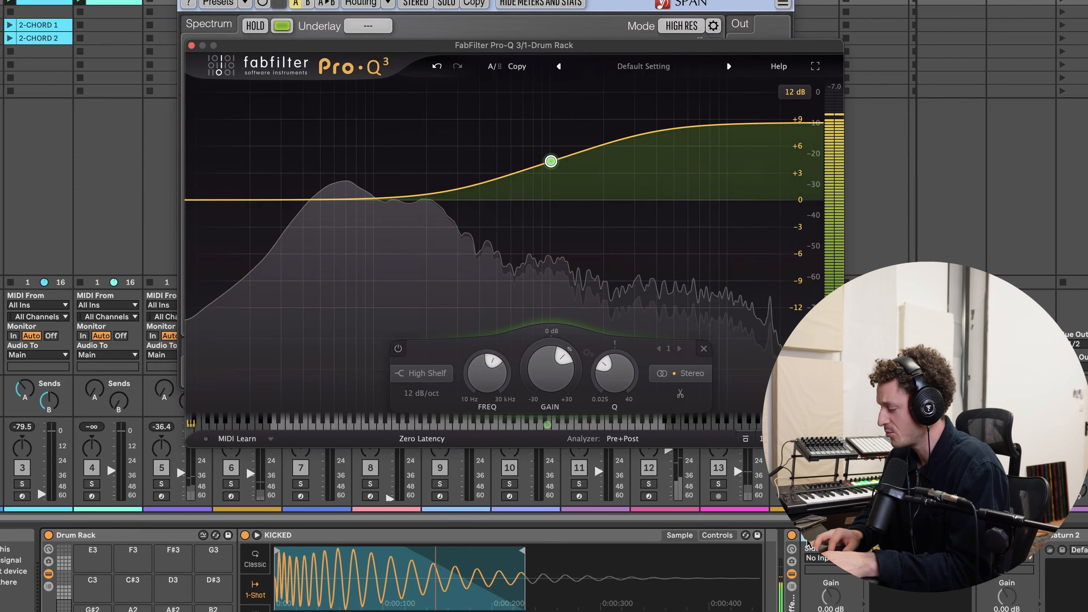
{"action": "left_click", "coordinate": [808, 540]}
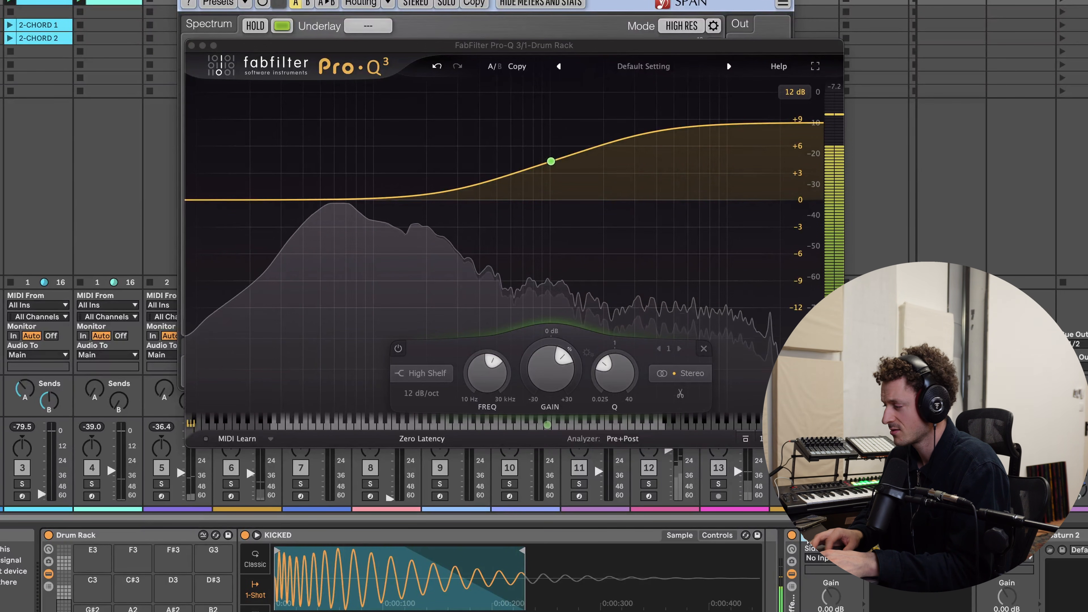
{"action": "key", "text": "space"}
- Open the Schope oscilloscope on the main track and watch the kick's waveform during playback, then close it
{"action": "left_click", "coordinate": [1073, 180]}
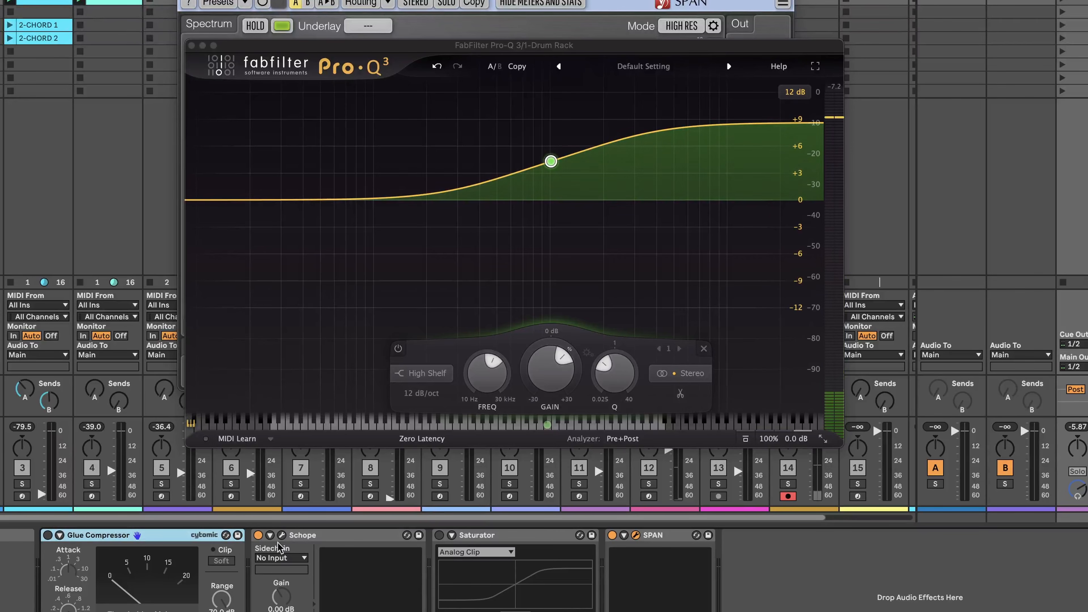
{"action": "left_click", "coordinate": [281, 535]}
{"action": "key", "text": "space"}
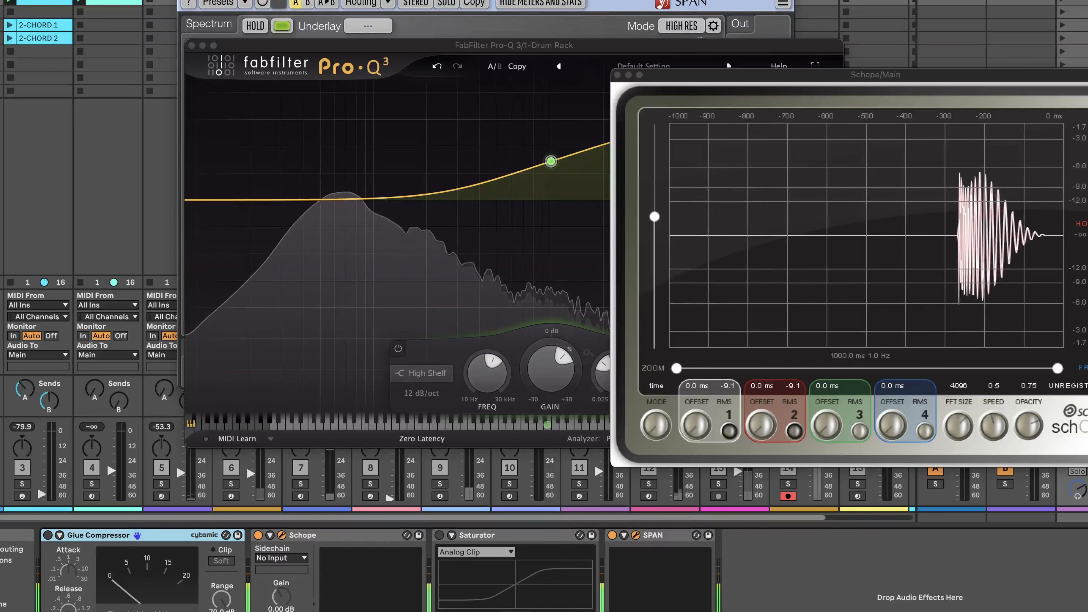
{"action": "left_click", "coordinate": [1083, 223]}
{"action": "key", "text": "space"}
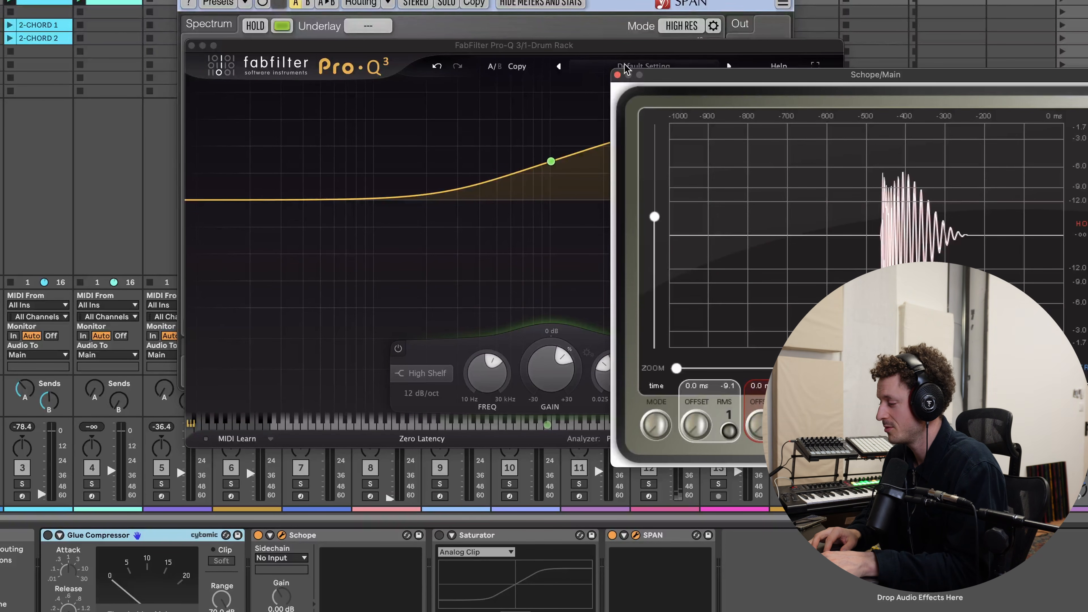
{"action": "left_click", "coordinate": [617, 76]}
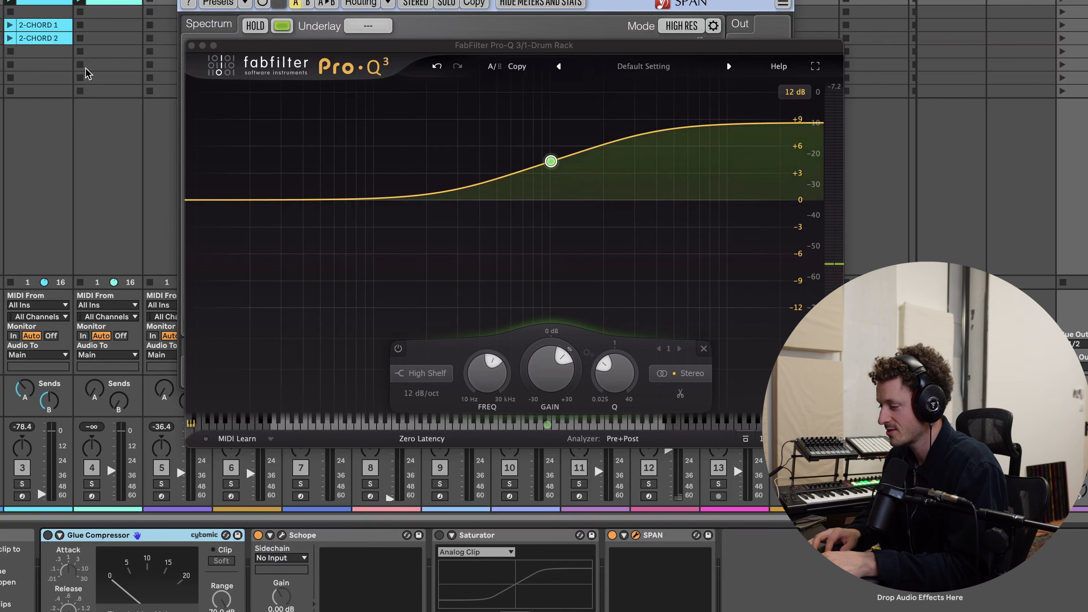
- Close the Pro-Q 3 and SPAN windows and replay the kick
{"action": "left_click", "coordinate": [191, 45]}
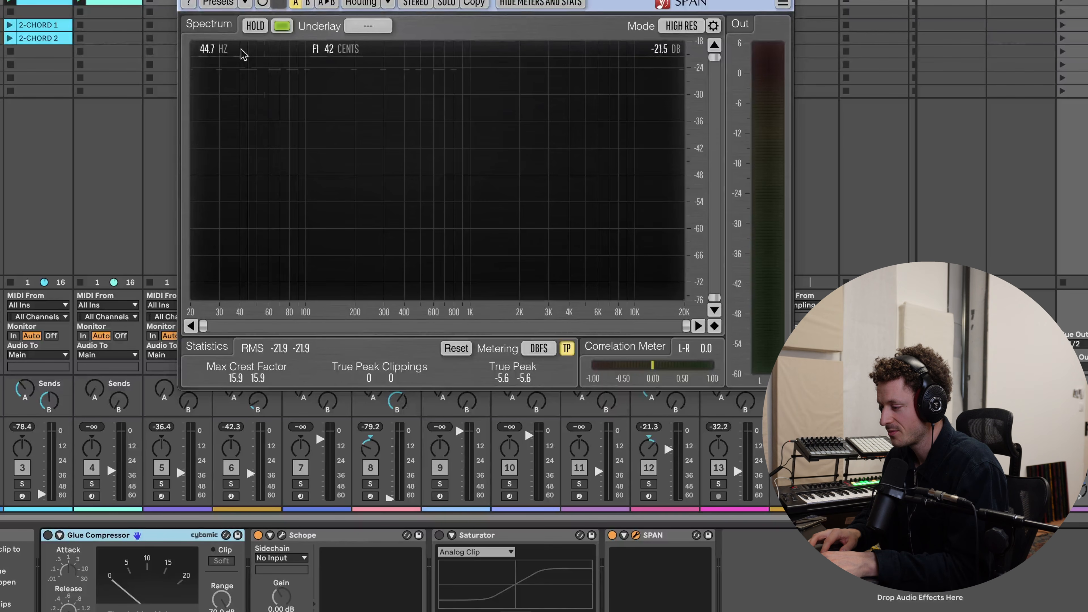
{"action": "left_click", "coordinate": [187, 0]}
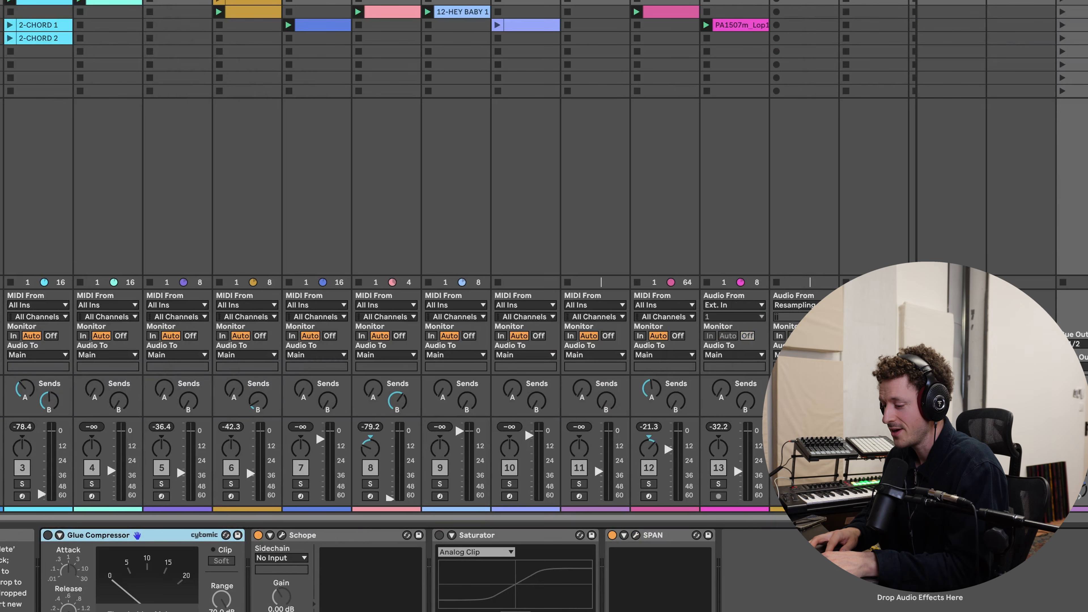
{"action": "left_click", "coordinate": [0, 0]}
{"action": "key", "text": "space"}
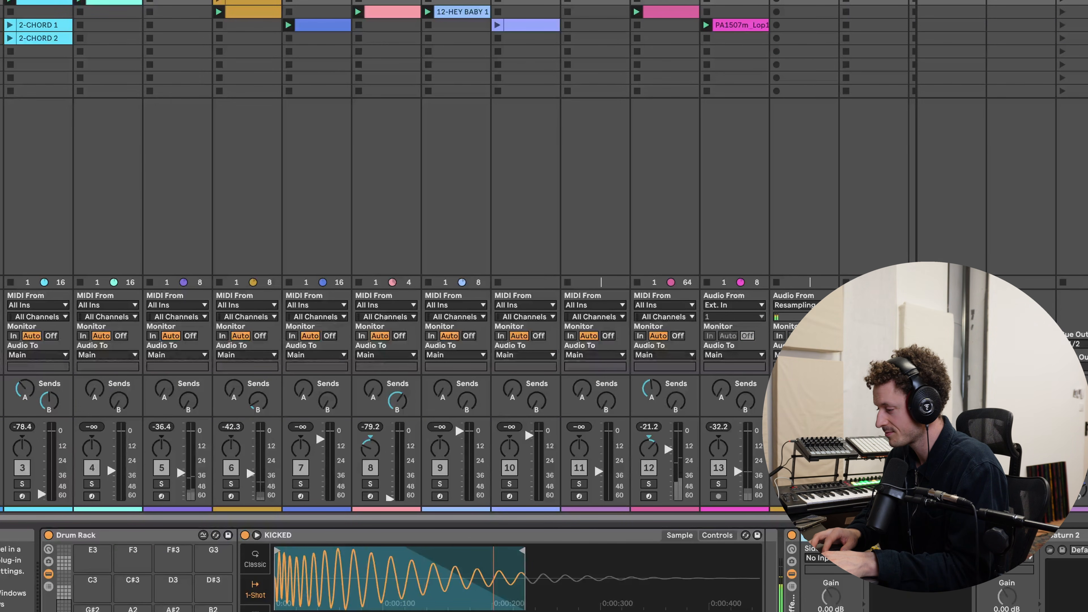
- Reopen Pro-Q 3 on the Drum Rack and add a bell cut of about -1.5 dB at about 86 Hz
{"action": "left_click", "coordinate": [829, 535]}
{"action": "left_click_drag", "start_coordinate": [358, 201], "coordinate": [362, 214]}
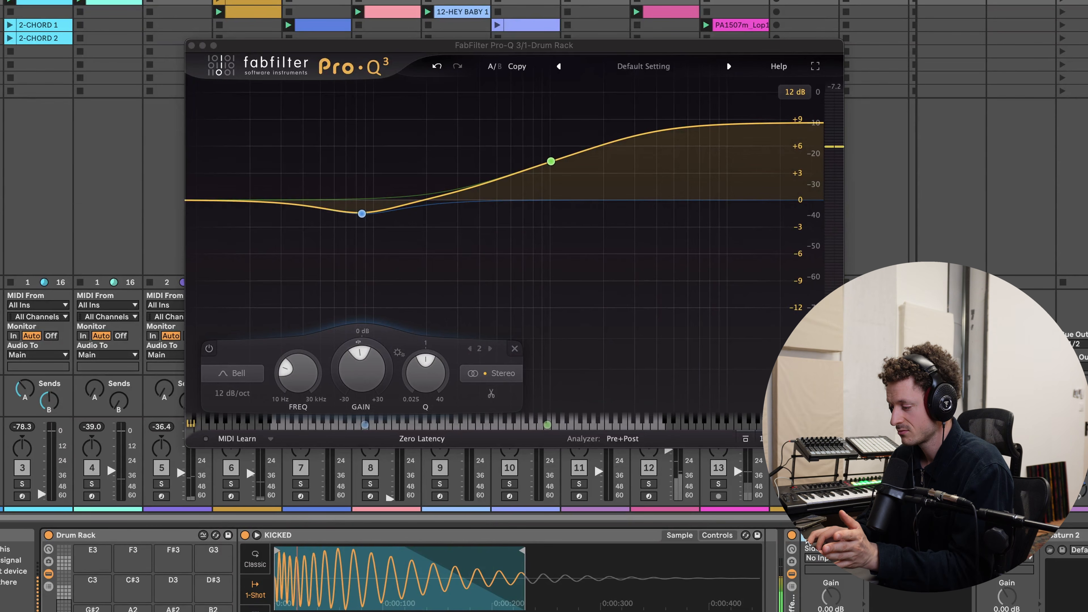
{"action": "mouse_move", "coordinate": [552, 163]}
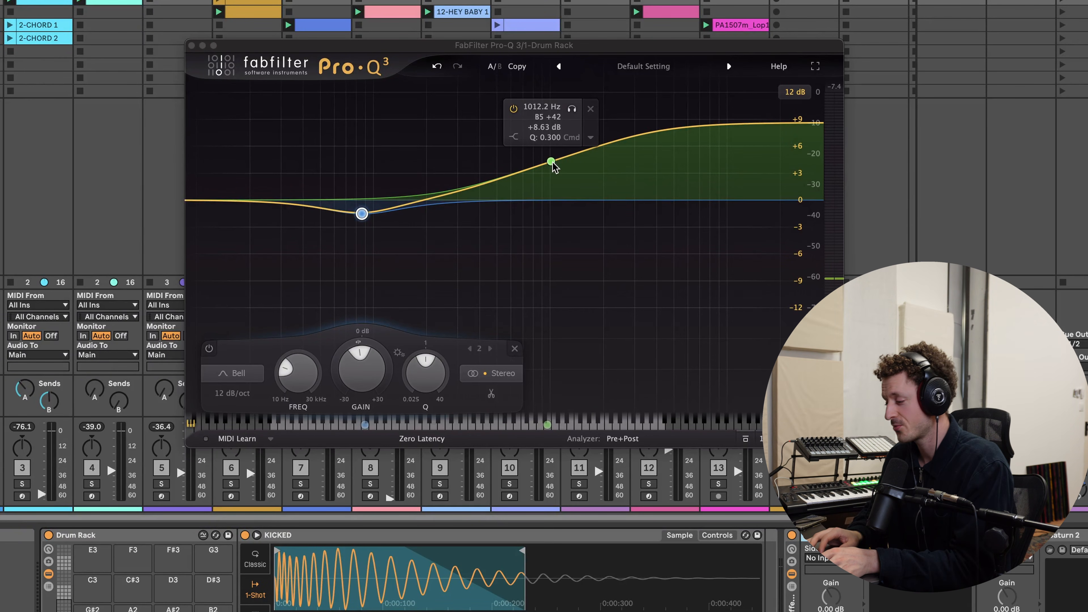
{"action": "mouse_move", "coordinate": [364, 215]}
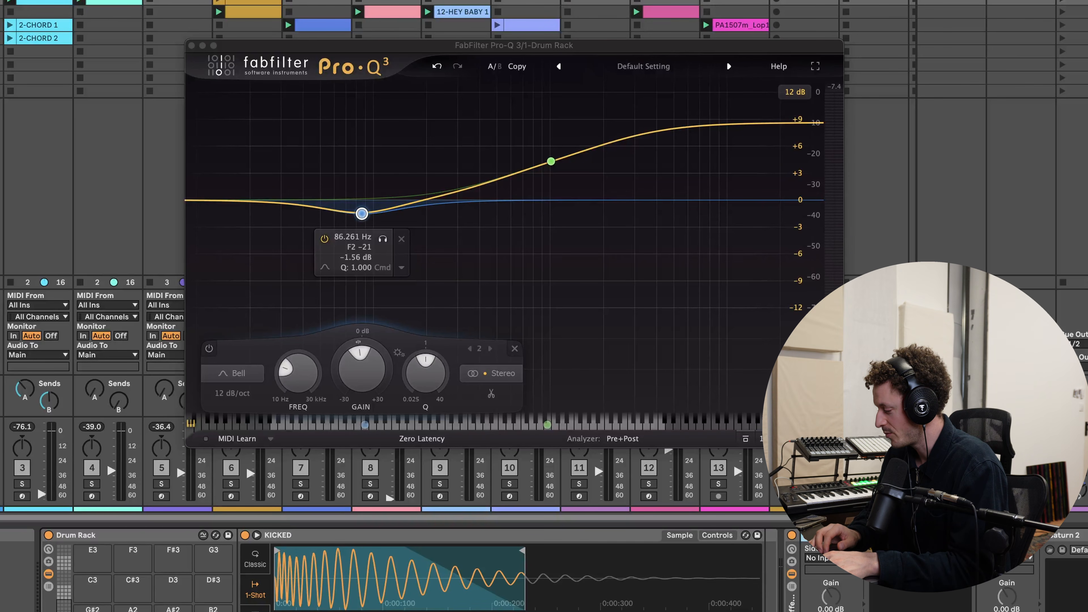
{"action": "scroll", "coordinate": [777, 548], "scroll_direction": "right", "scroll_amount": 5}
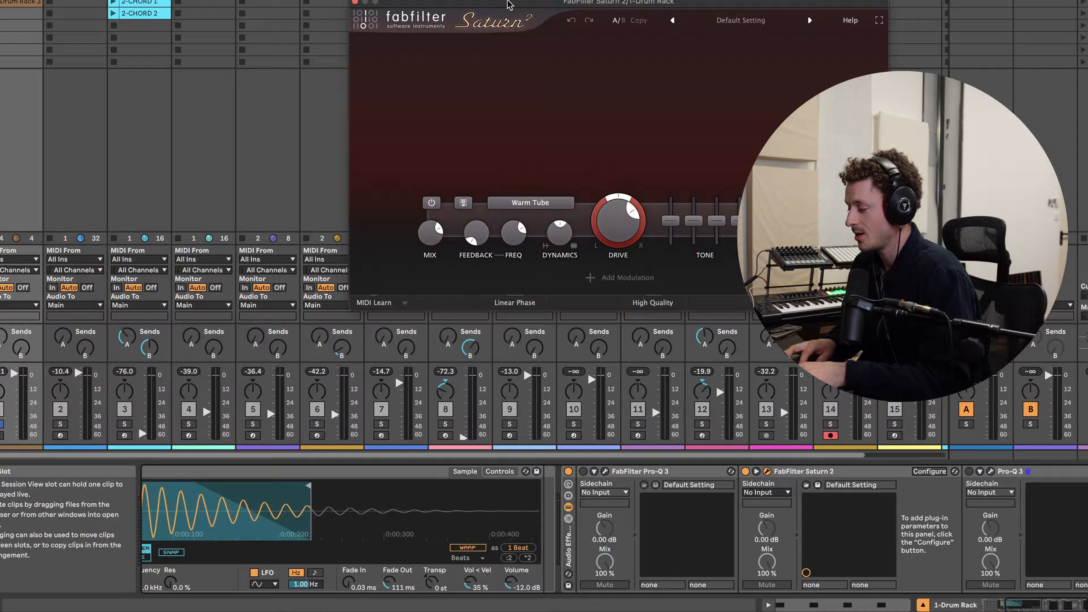
- Open Saturn 2 and browse its saturation style categories, keeping Warm Tube
{"action": "left_click_drag", "start_coordinate": [509, 5], "coordinate": [424, 15]}
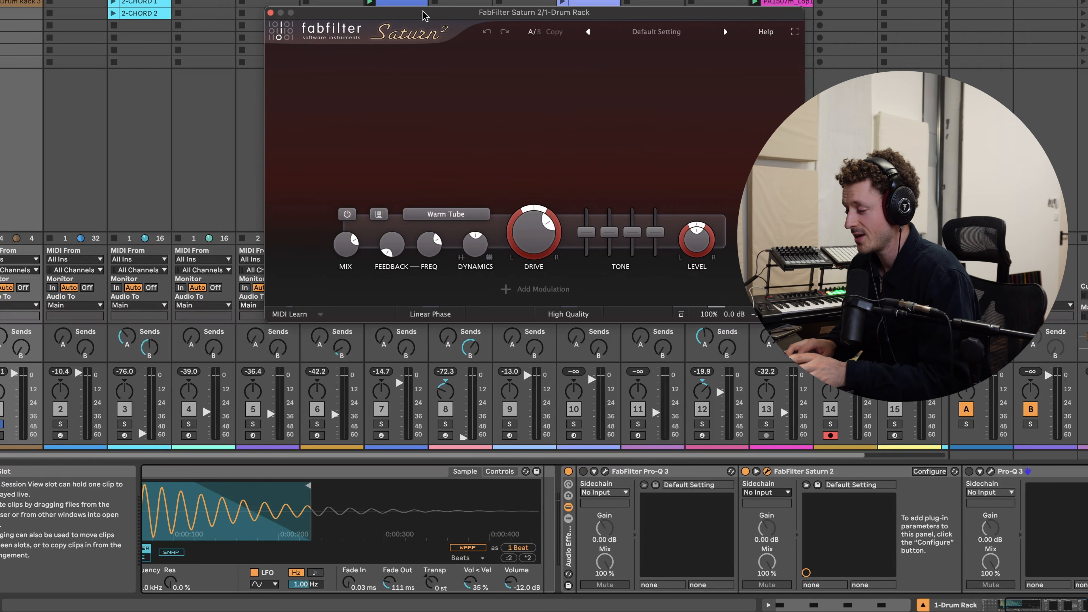
{"action": "left_click", "coordinate": [448, 214]}
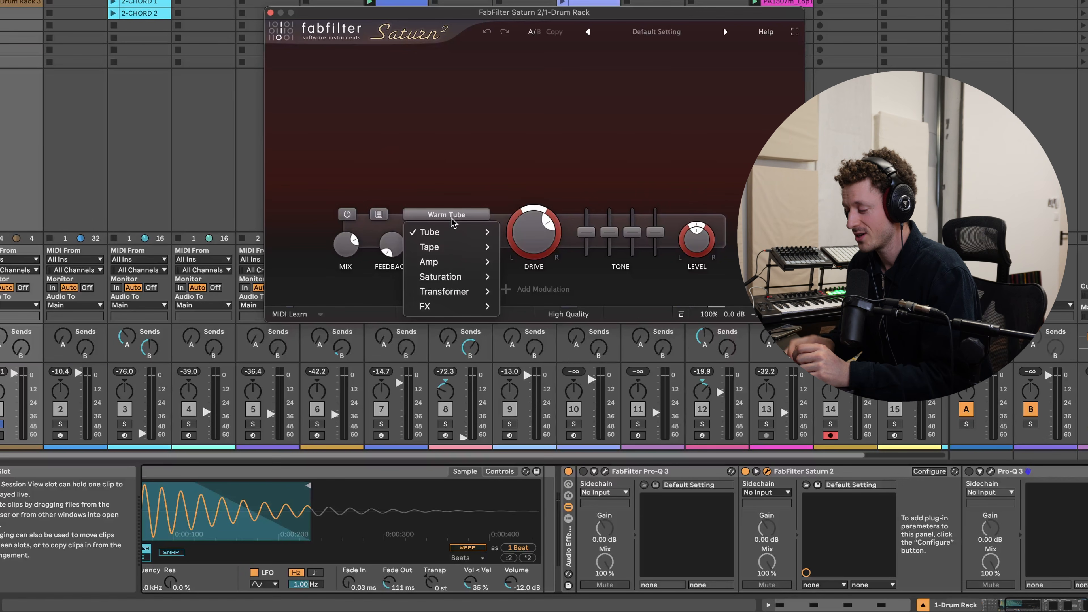
{"action": "mouse_move", "coordinate": [462, 252]}
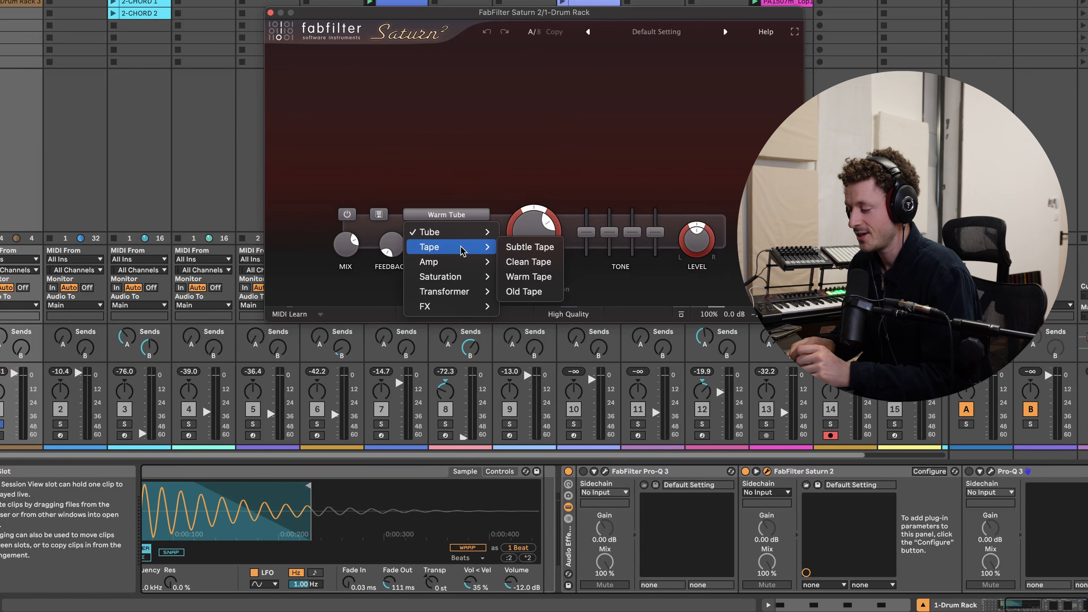
{"action": "mouse_move", "coordinate": [454, 232]}
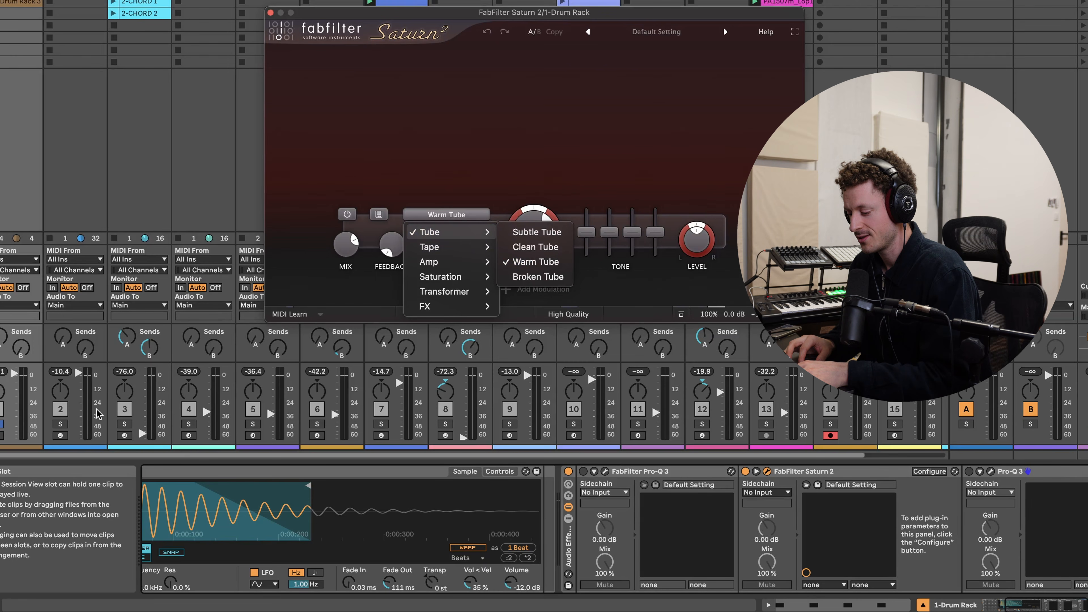
{"action": "left_click", "coordinate": [114, 462]}
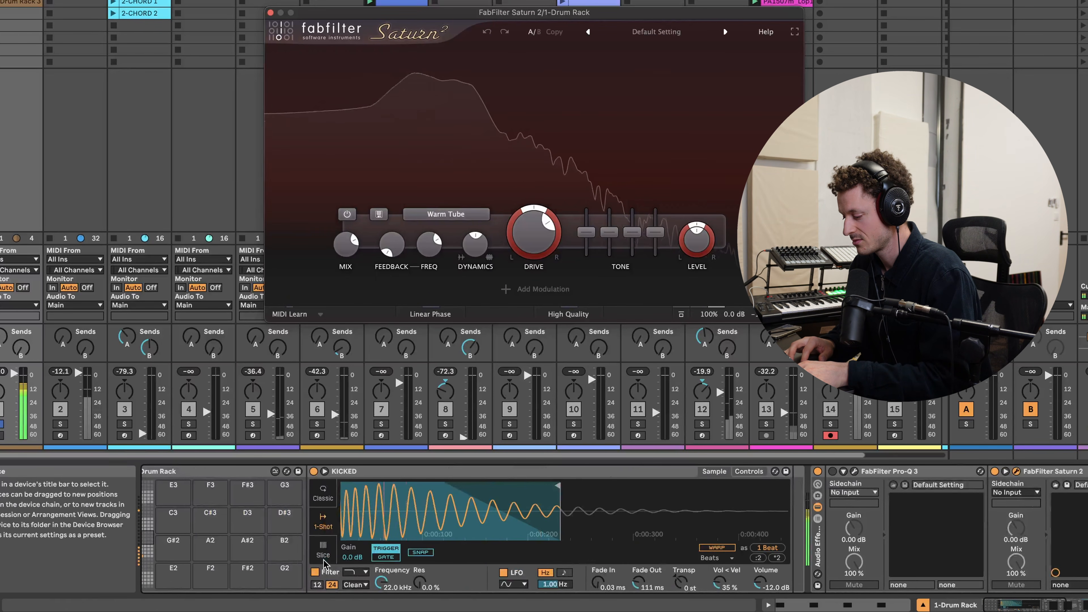
- Raise Saturn 2's Band 1 Drive to about 97%
{"action": "mouse_move", "coordinate": [527, 233]}
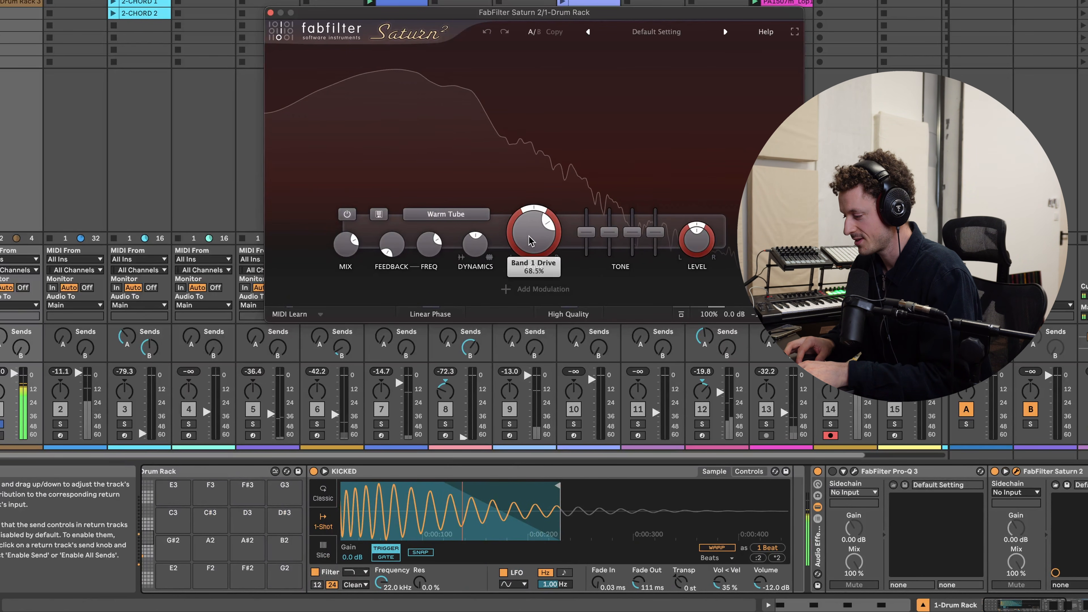
{"action": "left_click_drag", "start_coordinate": [527, 232], "coordinate": [513, 134]}
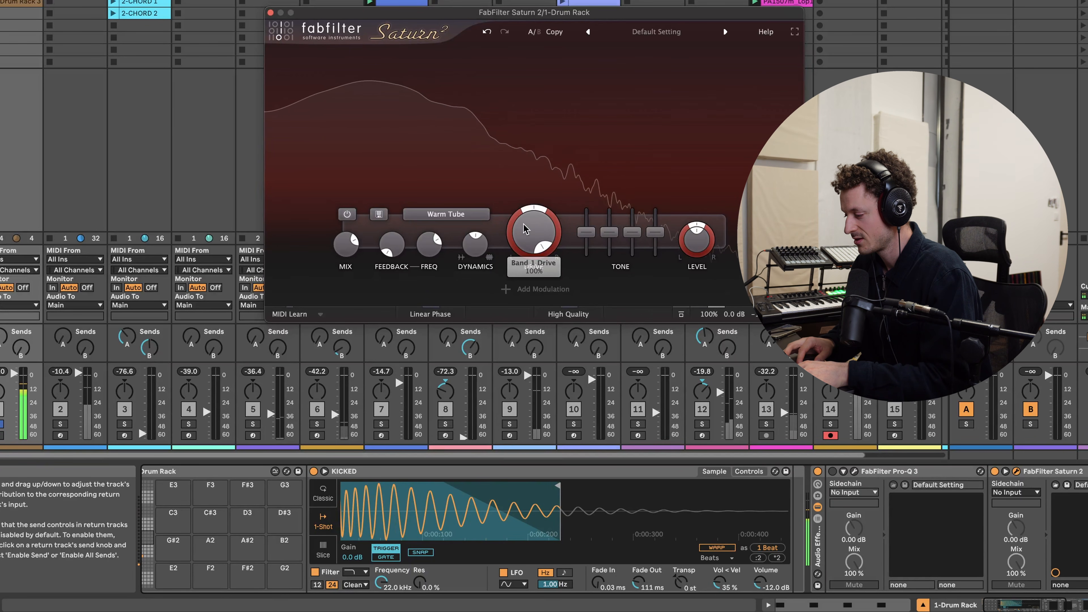
{"action": "left_click_drag", "start_coordinate": [524, 230], "coordinate": [525, 236]}
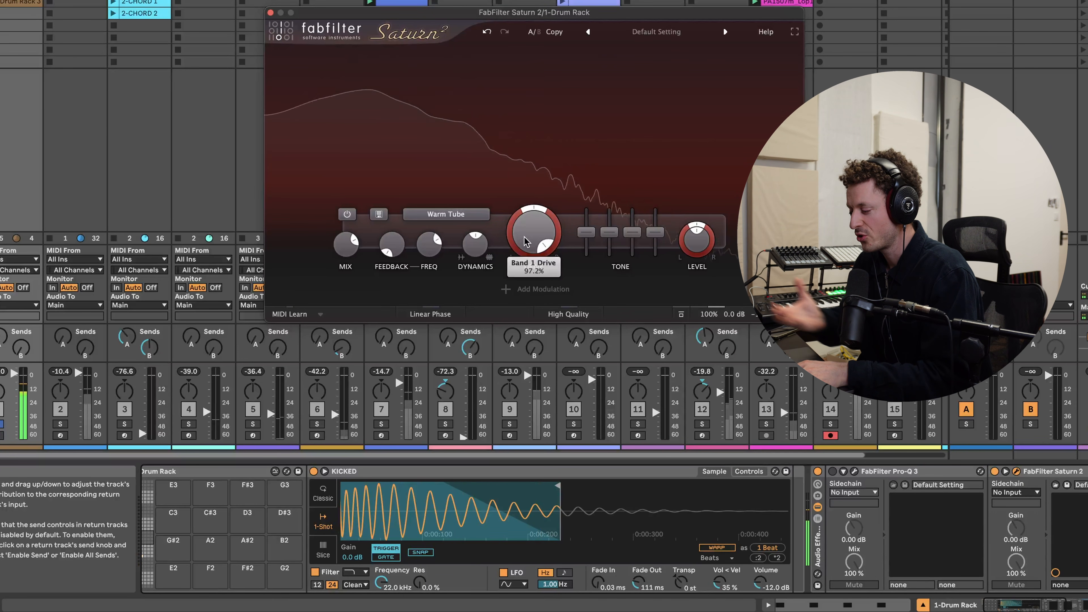
- Bypass and re-enable Saturn 2 to compare the saturated kick with the original
{"action": "scroll", "coordinate": [967, 508], "scroll_direction": "right", "scroll_amount": 2}
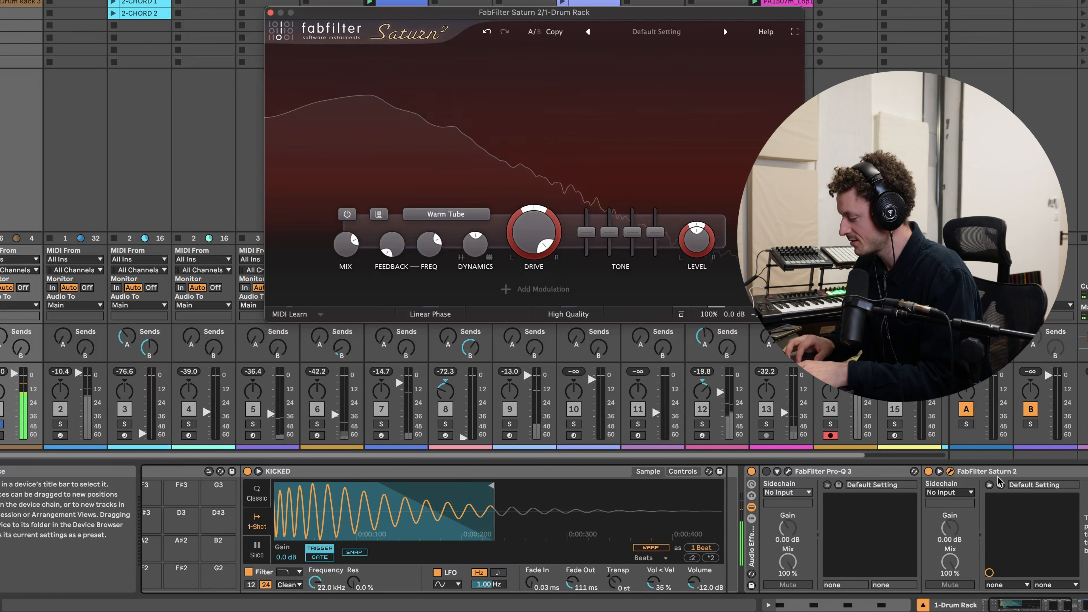
{"action": "left_click", "coordinate": [927, 472]}
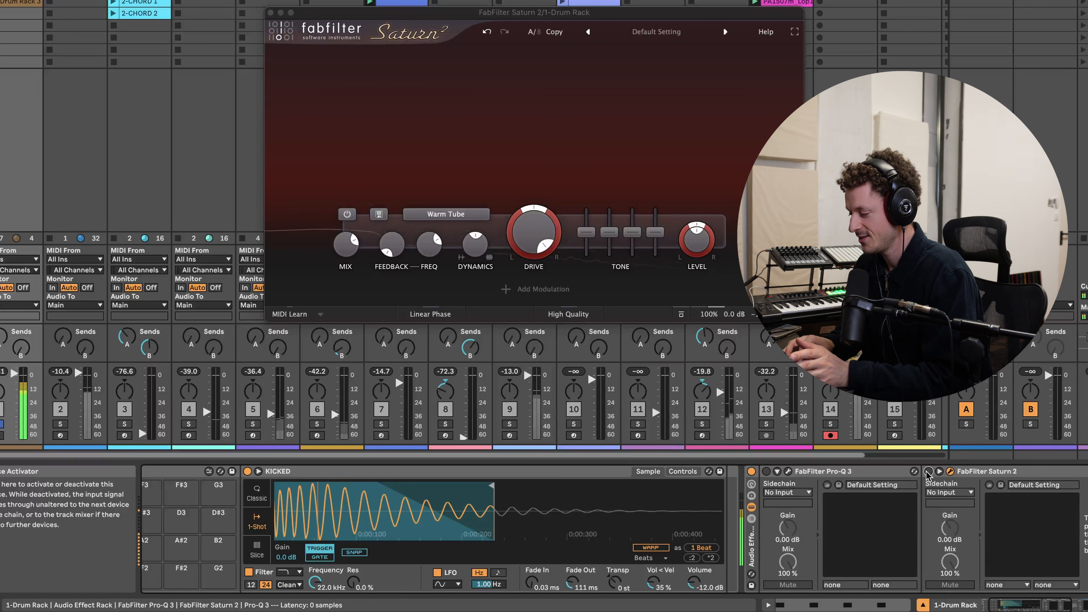
{"action": "left_click", "coordinate": [928, 472]}
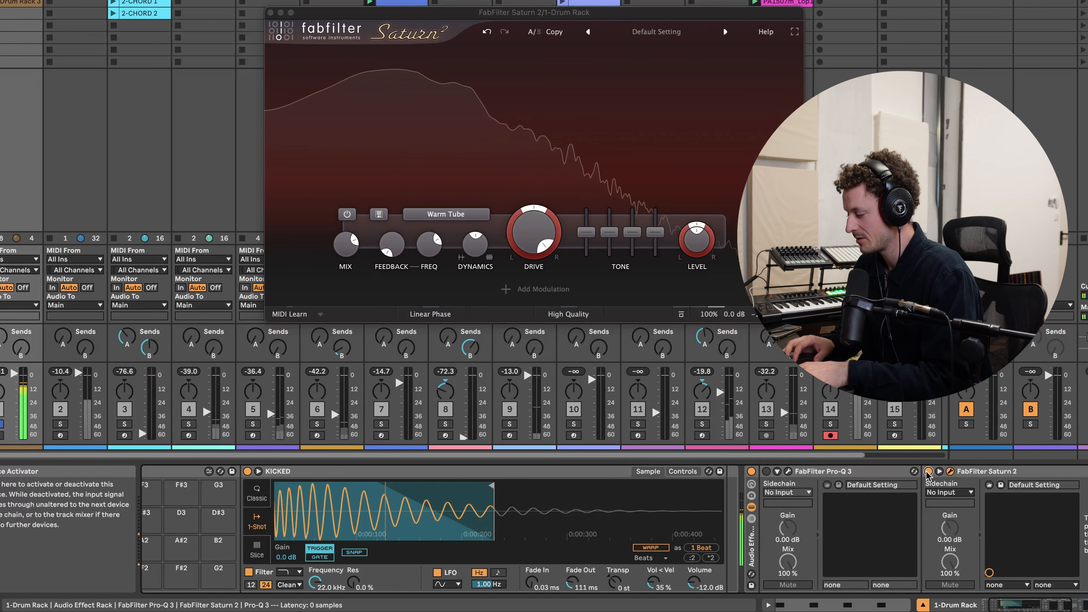
- Reopen Saturn 2 on the Drum Rack and lower its Band 1 Drive to about 71%
{"action": "scroll", "coordinate": [928, 473], "scroll_direction": "right", "scroll_amount": 8}
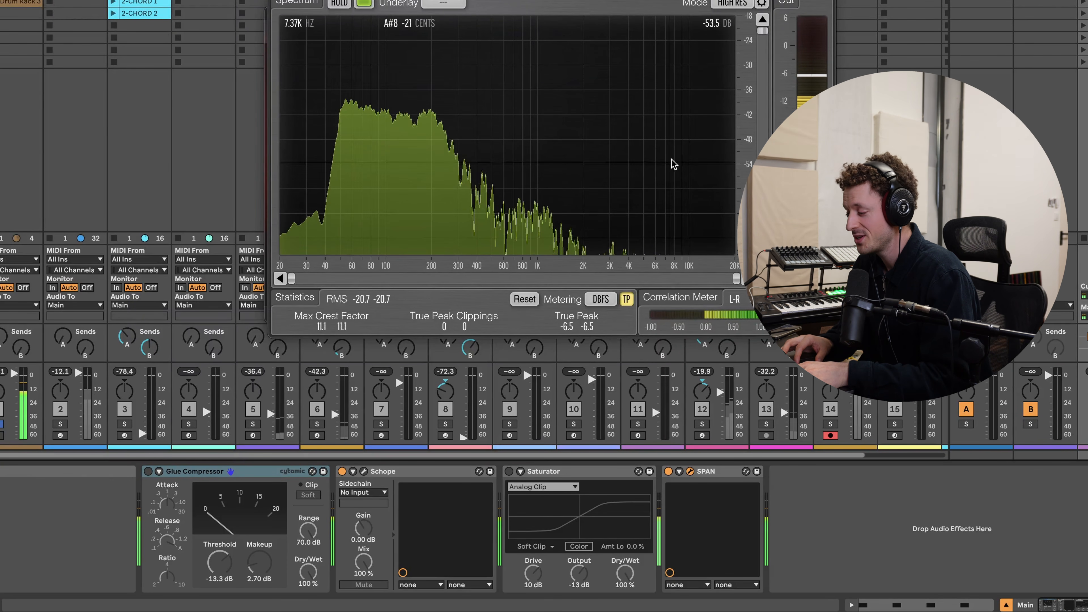
{"action": "left_click", "coordinate": [21, 1]}
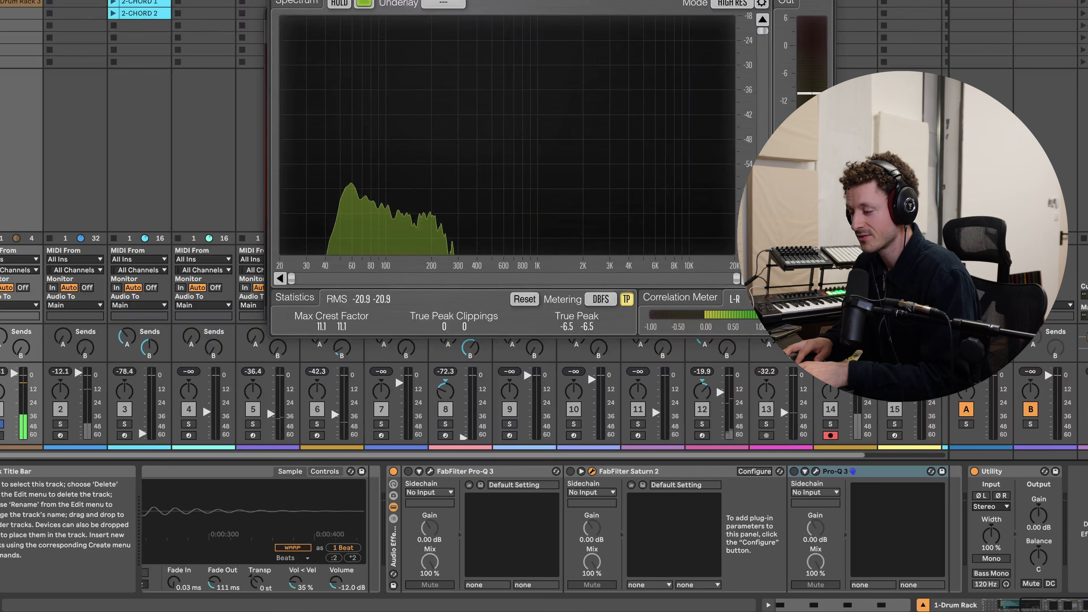
{"action": "left_click", "coordinate": [570, 472]}
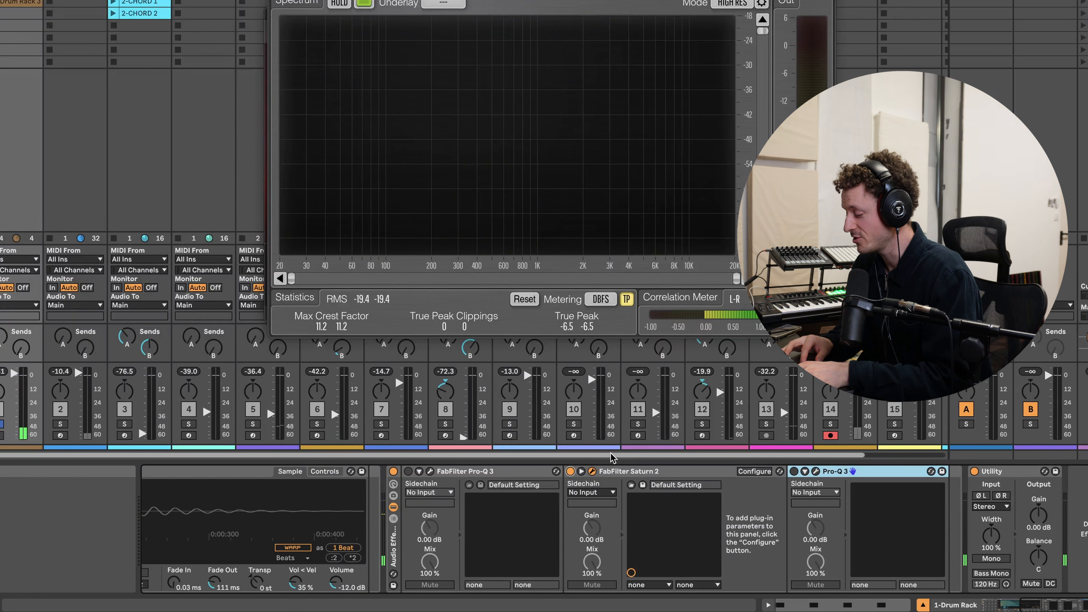
{"action": "left_click", "coordinate": [593, 471]}
{"action": "left_click", "coordinate": [592, 472]}
{"action": "left_click", "coordinate": [592, 471]}
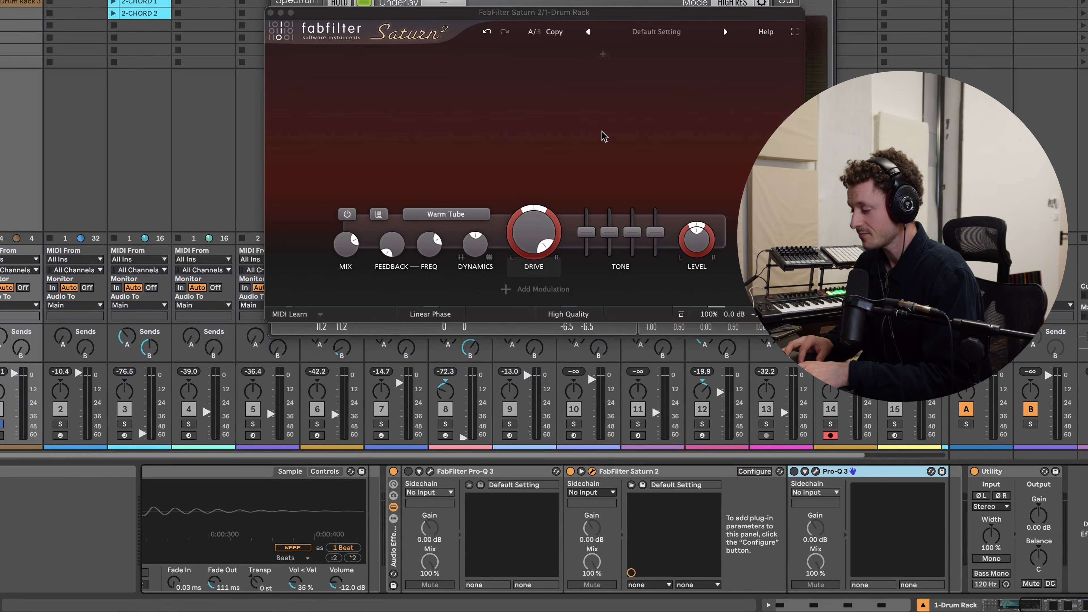
{"action": "left_click", "coordinate": [529, 233]}
{"action": "left_click_drag", "start_coordinate": [530, 234], "coordinate": [534, 271]}
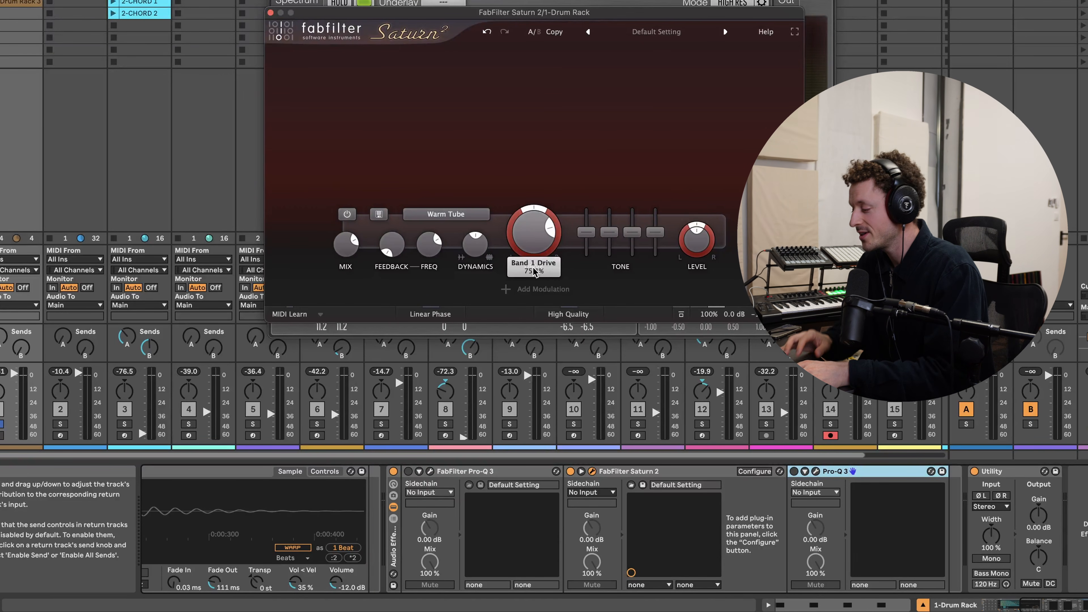
{"action": "left_click_drag", "start_coordinate": [532, 236], "coordinate": [530, 249]}
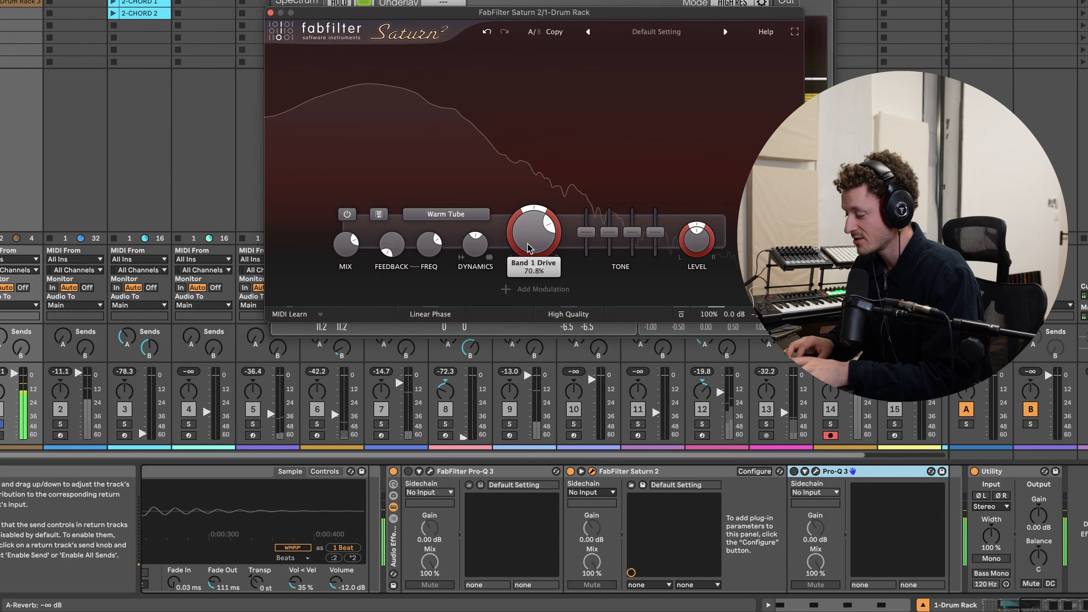
- Play the kick, bring Pro-Q 3 forward and deepen the low bell cut to about -2.4 dB at about 90 Hz
{"action": "key", "text": "space"}
{"action": "scroll", "coordinate": [554, 537], "scroll_direction": "left", "scroll_amount": 5}
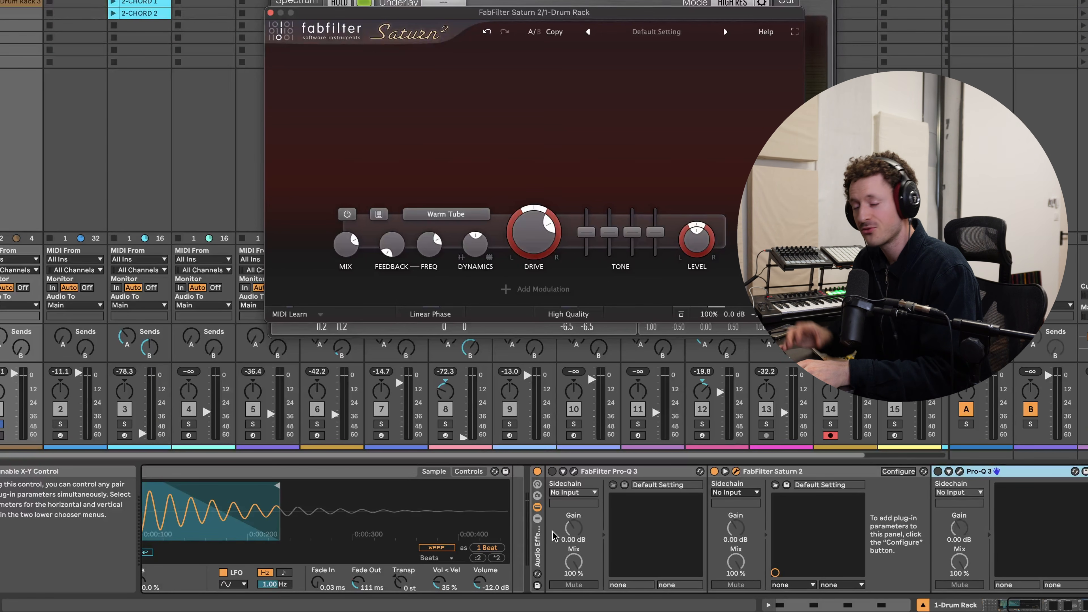
{"action": "left_click", "coordinate": [552, 472]}
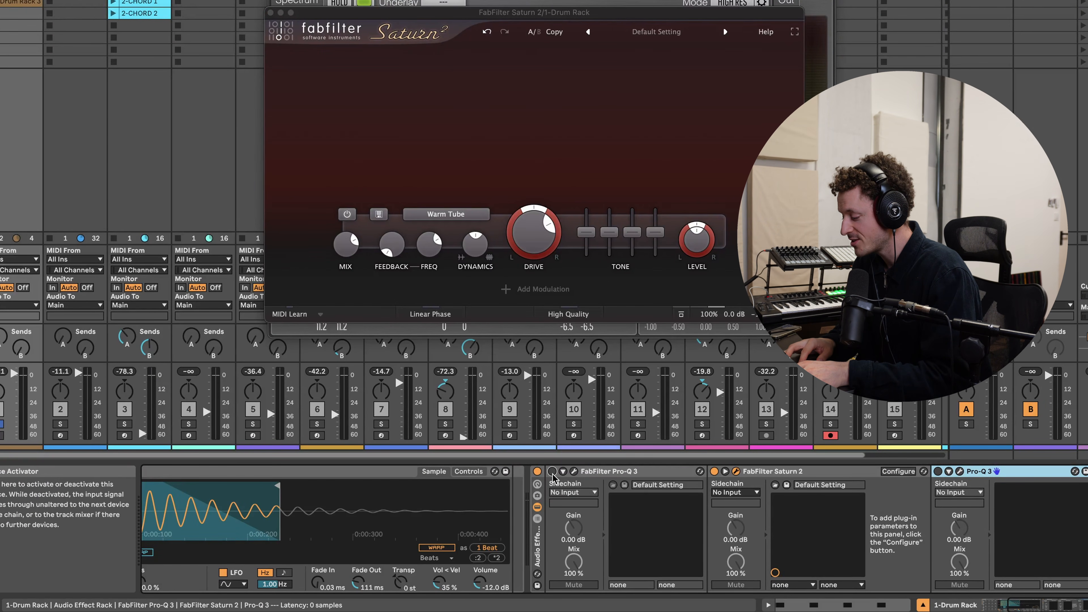
{"action": "left_click", "coordinate": [574, 473]}
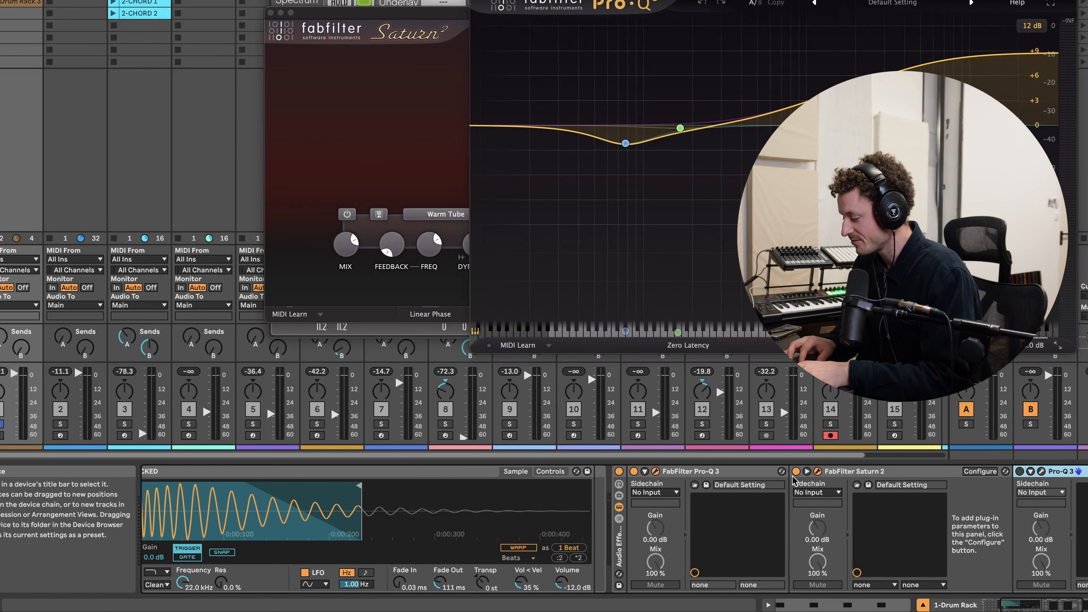
{"action": "left_click", "coordinate": [390, 245]}
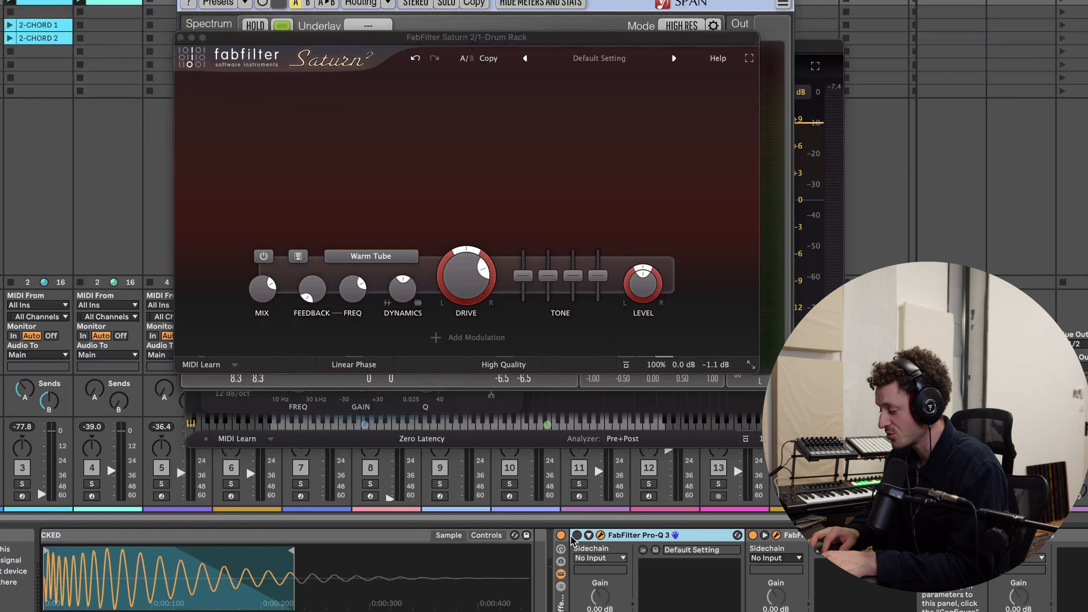
{"action": "left_click", "coordinate": [601, 535]}
{"action": "left_click", "coordinate": [601, 535]}
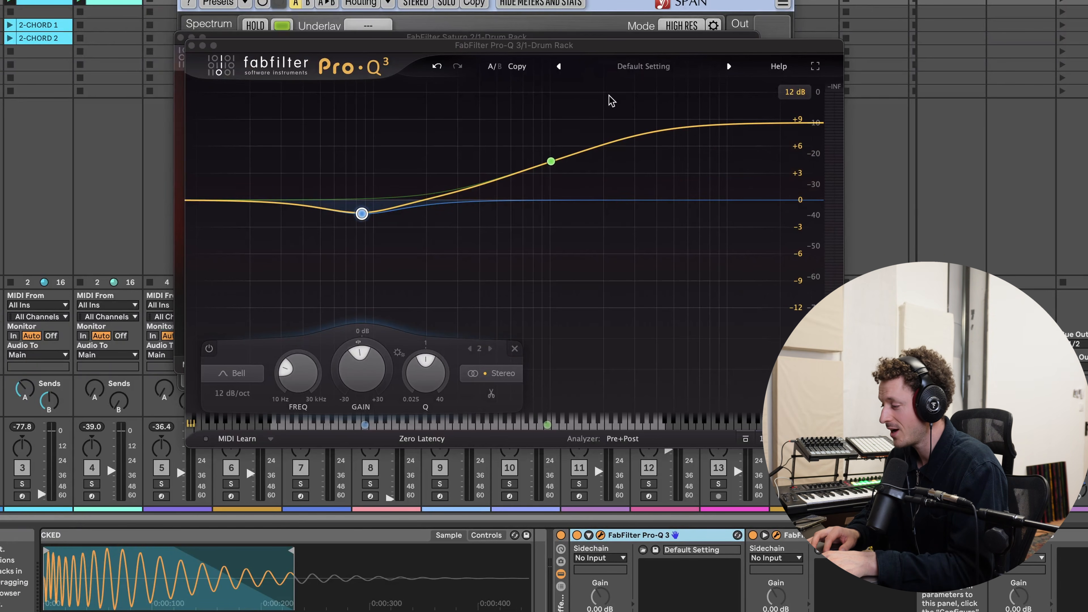
{"action": "left_click", "coordinate": [520, 48]}
{"action": "left_click_drag", "start_coordinate": [520, 47], "coordinate": [522, 59]}
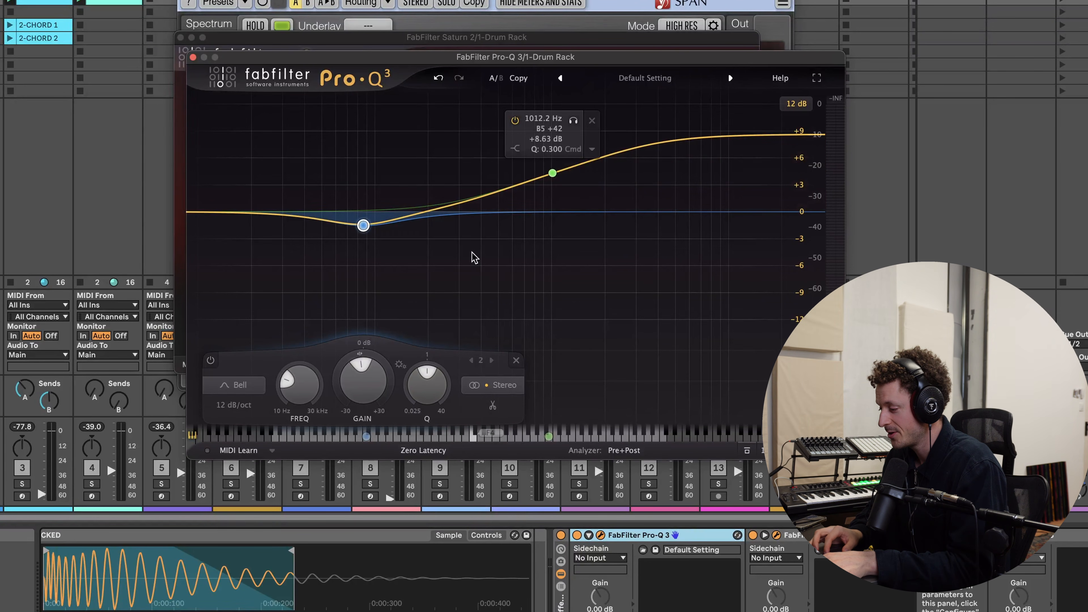
{"action": "key", "text": "space"}
{"action": "left_click_drag", "start_coordinate": [363, 226], "coordinate": [367, 235]}
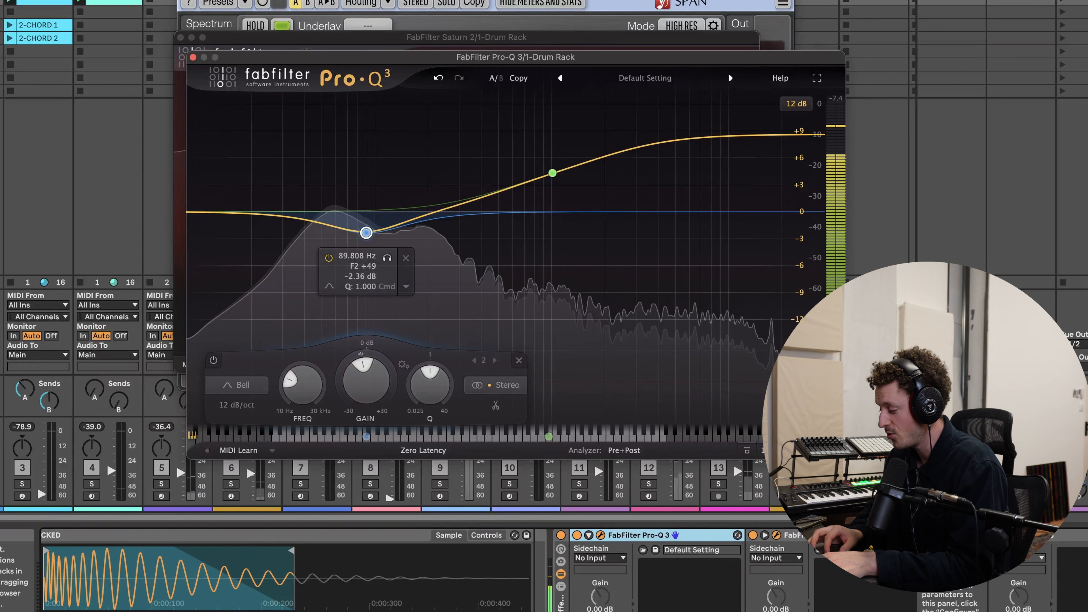
- Disable Pro-Q 3's high shelf band at about 1 kHz
{"action": "left_click", "coordinate": [555, 167]}
{"action": "left_click", "coordinate": [515, 120]}
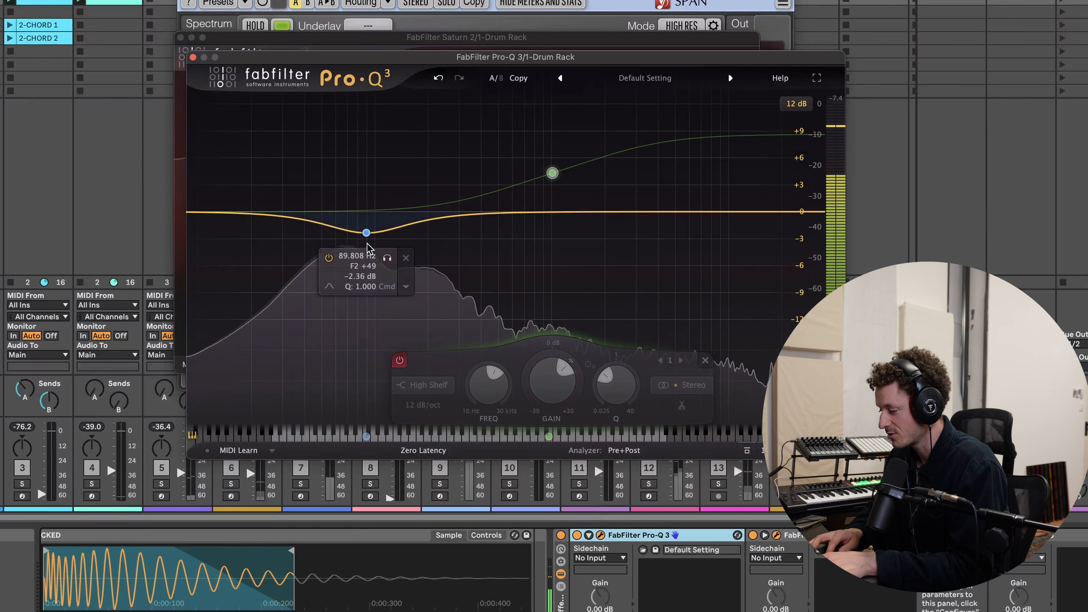
{"action": "left_click", "coordinate": [366, 232]}
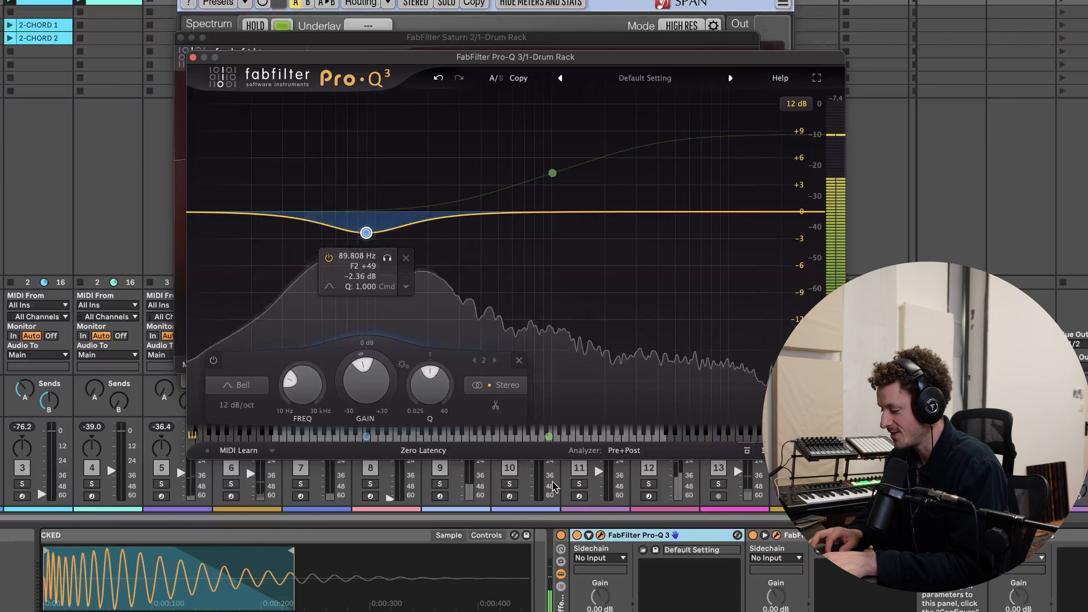
- Bypass and re-enable Pro-Q 3 to compare the kick with and without EQ
{"action": "left_click", "coordinate": [577, 537]}
{"action": "left_click", "coordinate": [577, 536]}
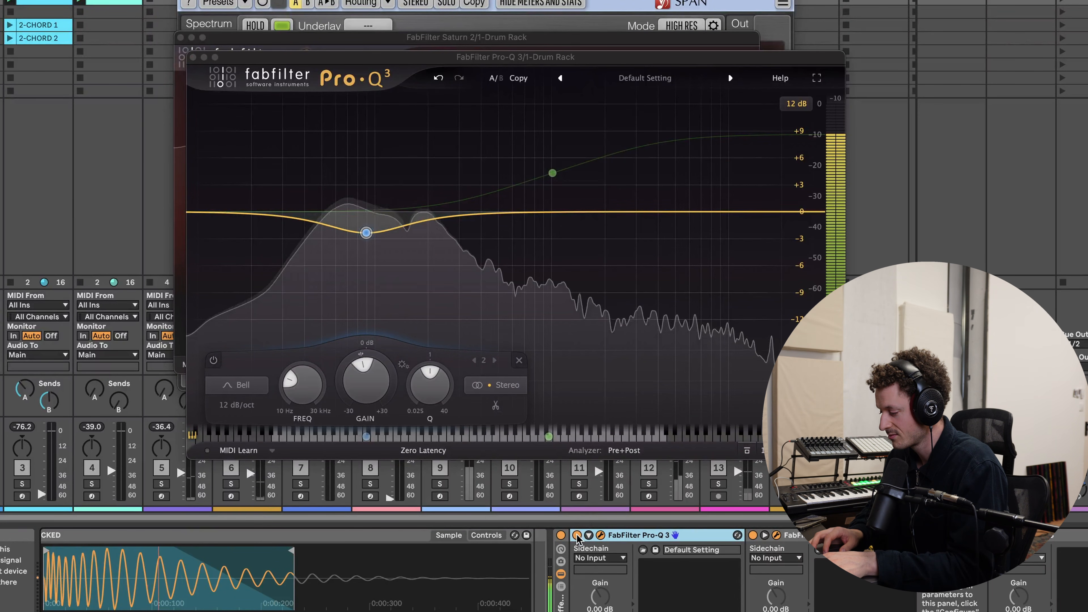
{"action": "key", "text": "space"}
- Open Saturn 2 and nudge its Drive up slightly while the kick plays
{"action": "left_click", "coordinate": [776, 535]}
{"action": "left_click", "coordinate": [776, 536]}
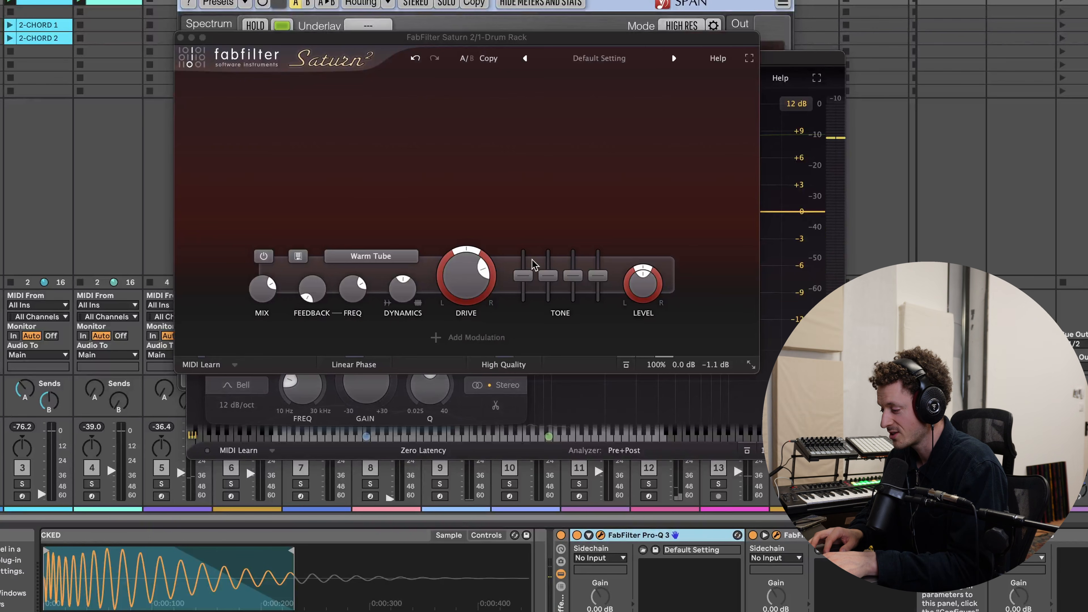
{"action": "left_click_drag", "start_coordinate": [485, 271], "coordinate": [473, 245]}
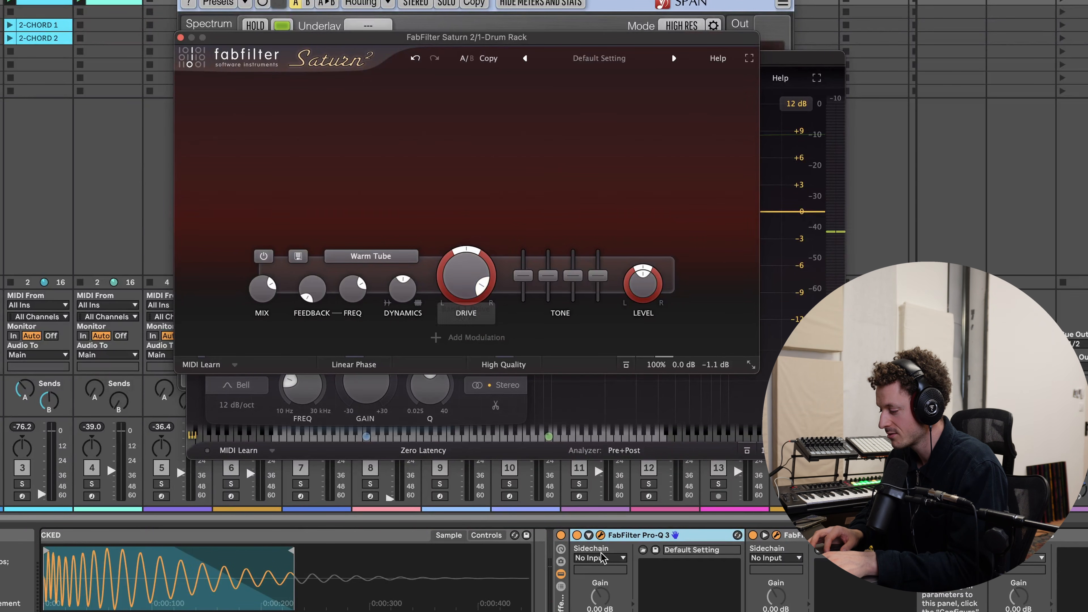
{"action": "key", "text": "space"}
- Toggle Pro-Q 3 on and off again to hear its effect on the saturated kick
{"action": "left_click", "coordinate": [577, 535]}
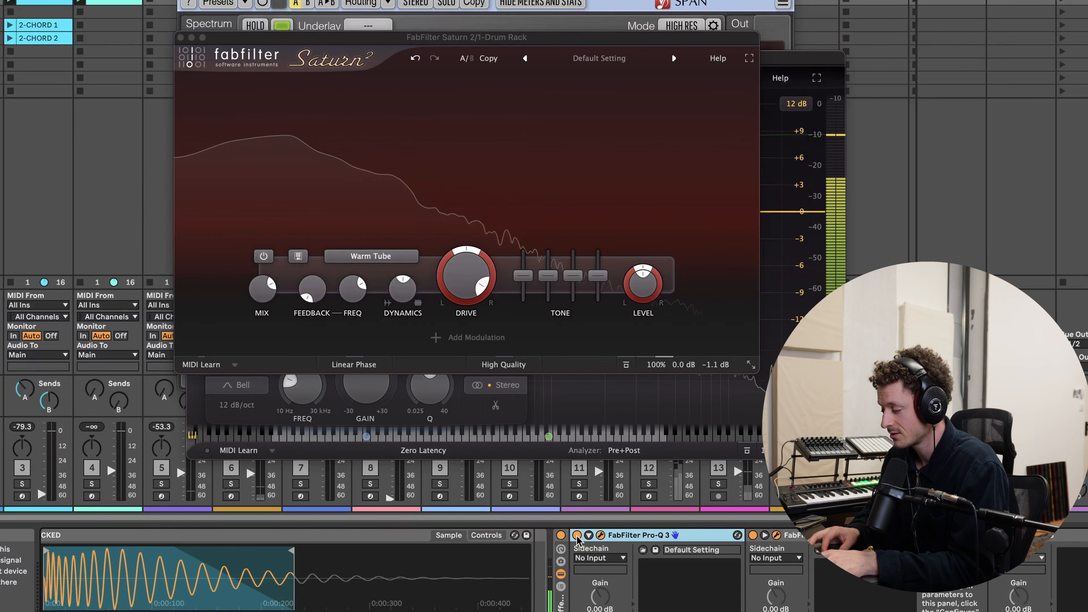
{"action": "left_click", "coordinate": [577, 536]}
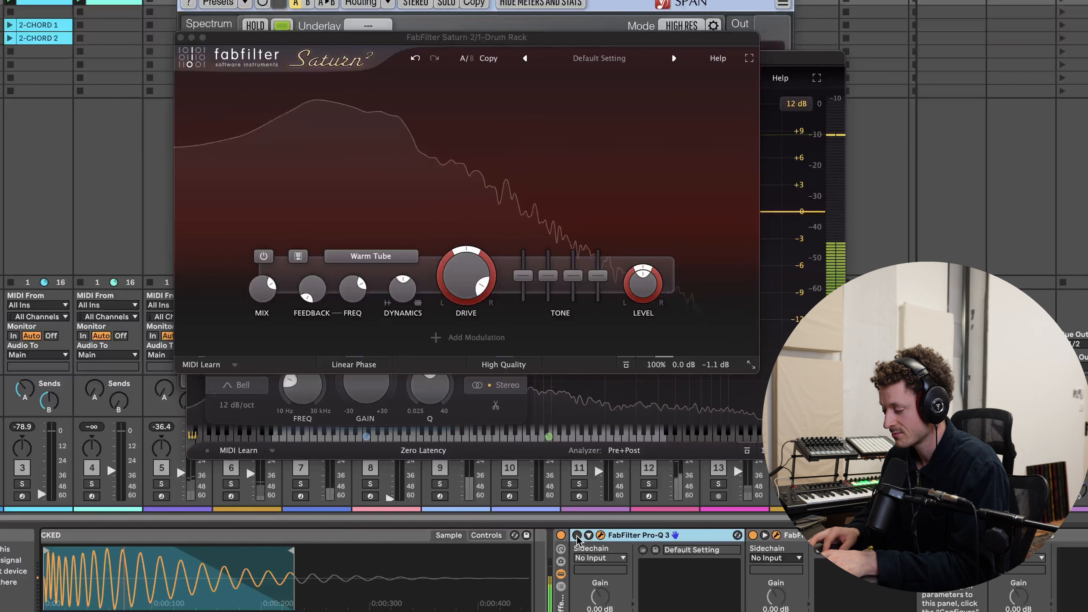
{"action": "left_click", "coordinate": [577, 536]}
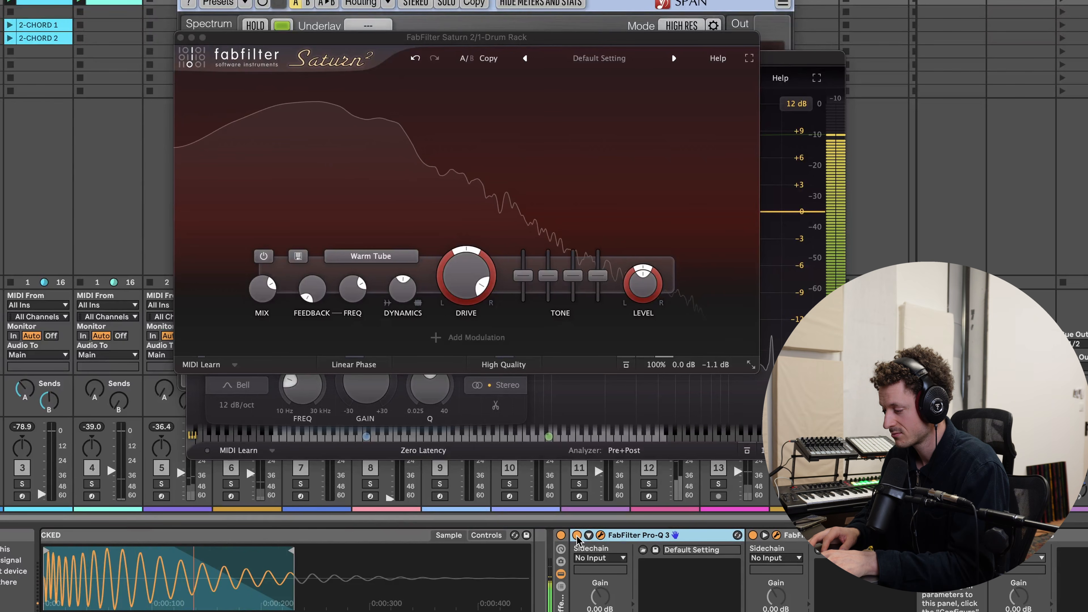
{"action": "left_click", "coordinate": [466, 286]}
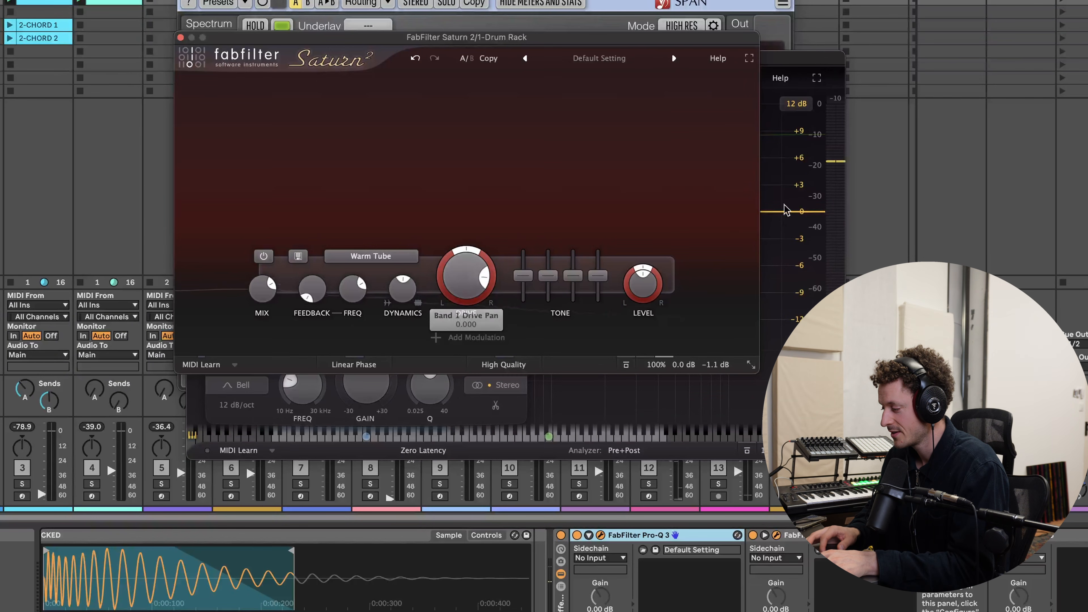
{"action": "left_click", "coordinate": [780, 190]}
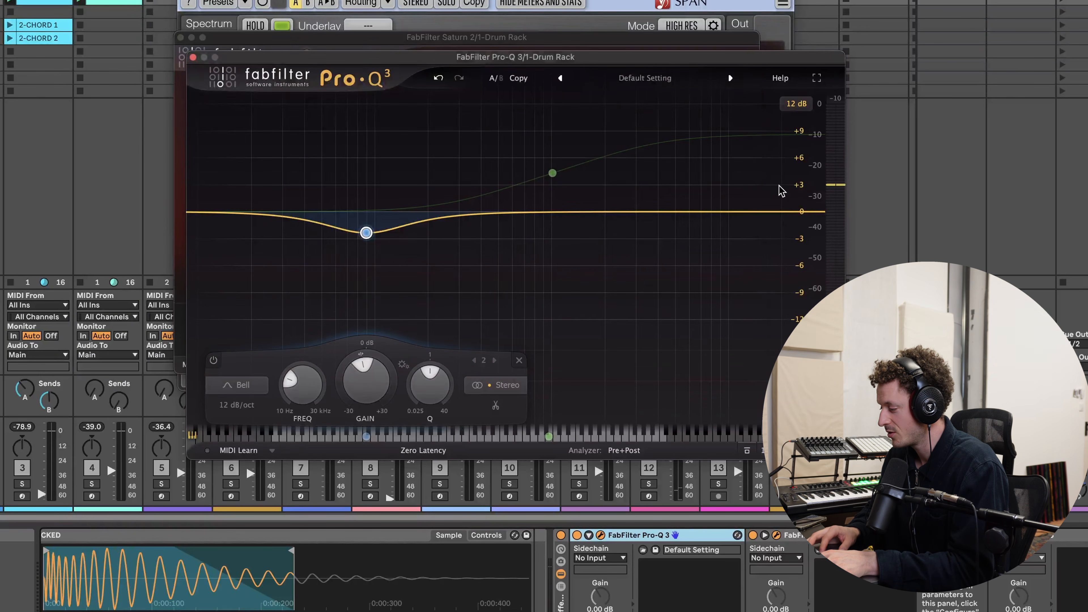
- Reopen Saturn 2, turn its Drive down slightly and close the window
{"action": "left_click", "coordinate": [777, 535]}
{"action": "left_click", "coordinate": [776, 536]}
{"action": "mouse_move", "coordinate": [454, 258]}
{"action": "left_click_drag", "start_coordinate": [455, 262], "coordinate": [455, 282]}
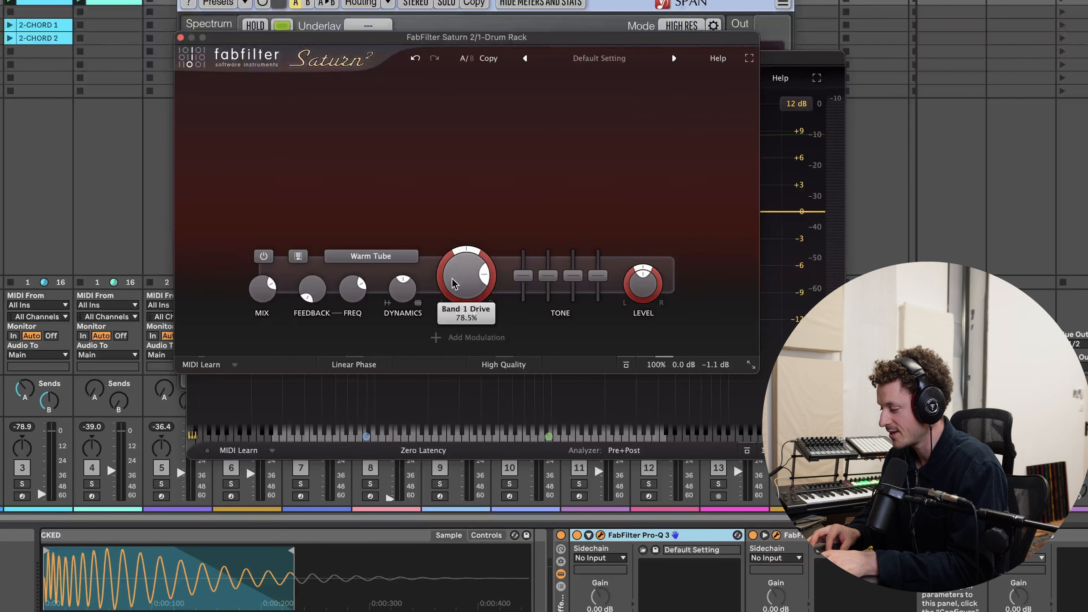
{"action": "left_click", "coordinate": [180, 37]}
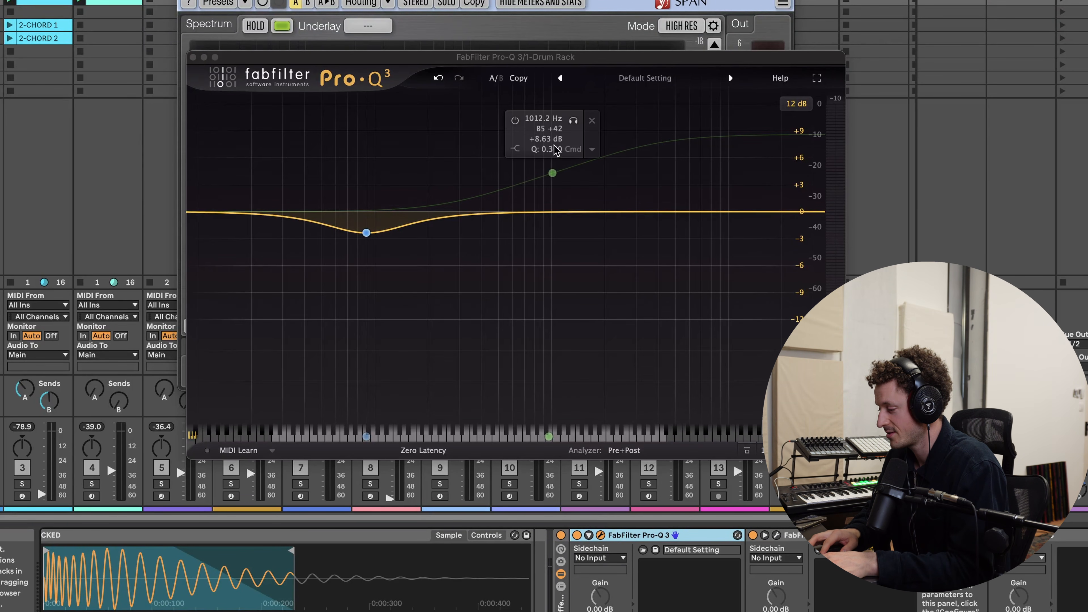
- Re-enable the high shelf and add two bell cuts, one near 60 Hz and one of about -1 dB at about 196 Hz
{"action": "left_click", "coordinate": [553, 173]}
{"action": "left_click", "coordinate": [515, 120]}
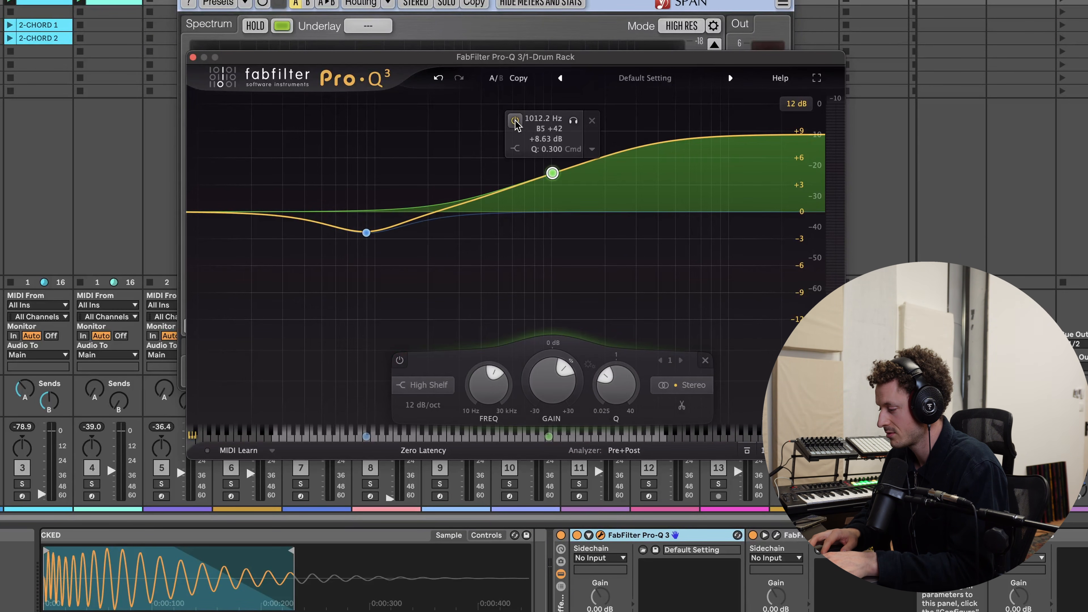
{"action": "left_click", "coordinate": [337, 228]}
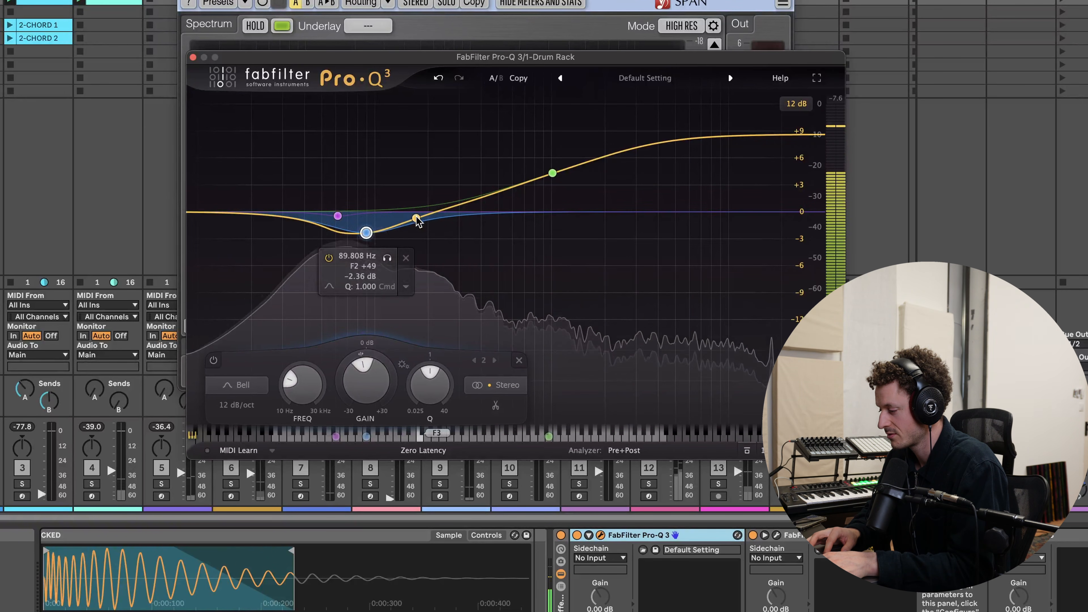
{"action": "left_click", "coordinate": [426, 223]}
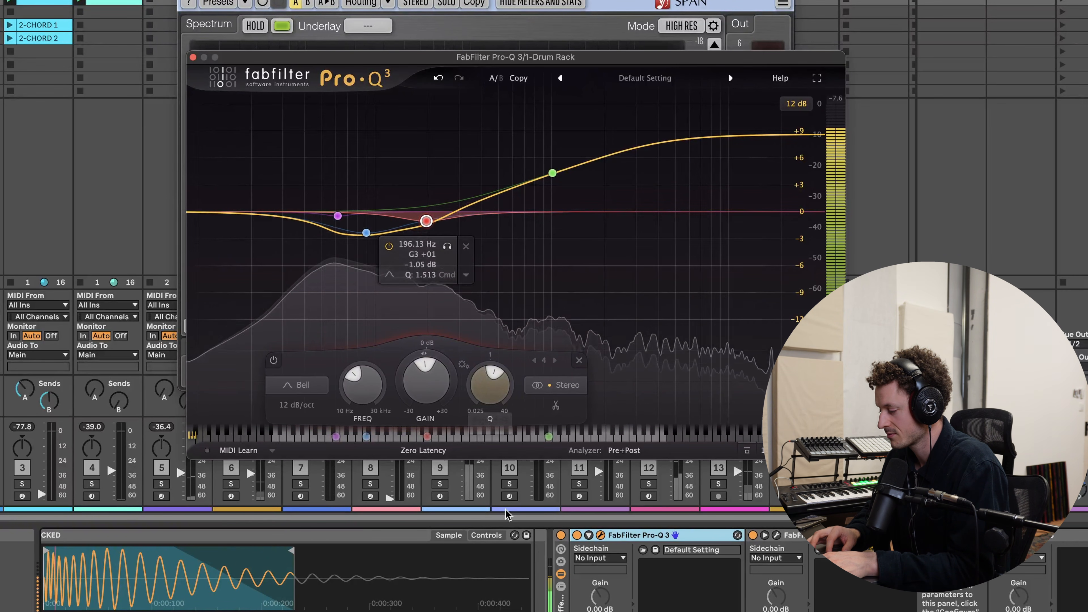
- Shift the low bell cut slightly higher and move the high shelf to about 1210 Hz
{"action": "left_click", "coordinate": [560, 535]}
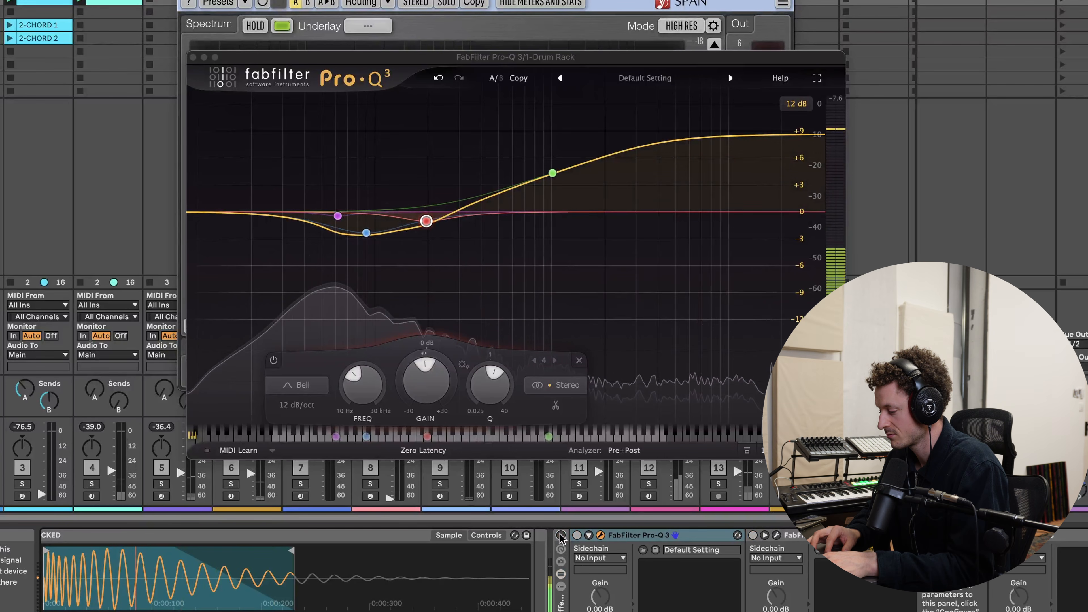
{"action": "left_click", "coordinate": [560, 535]}
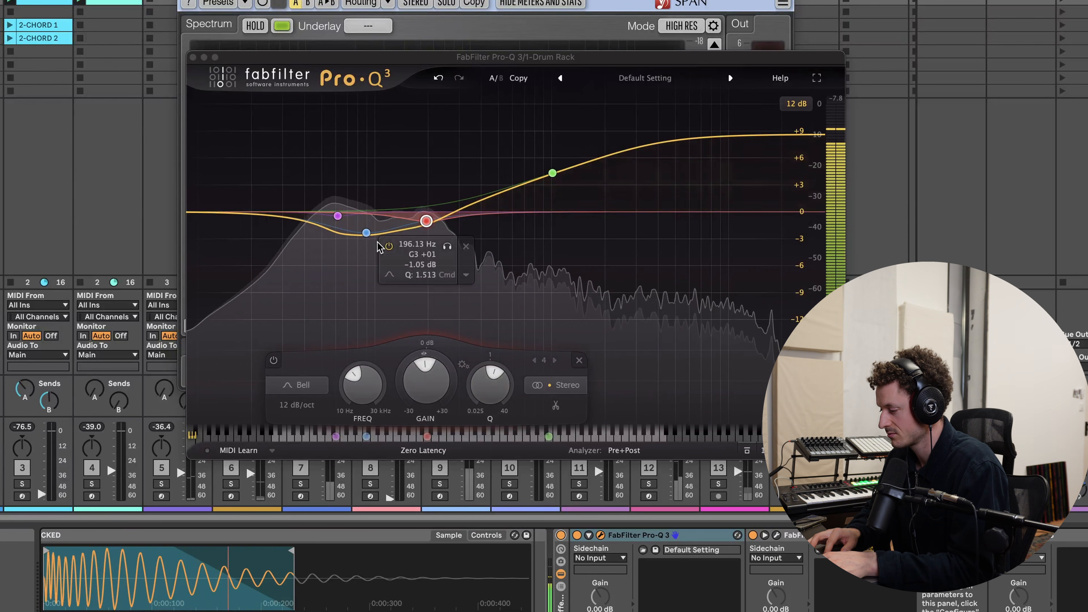
{"action": "mouse_move", "coordinate": [367, 233]}
{"action": "left_mouse_down"}
{"action": "mouse_move", "coordinate": [357, 233]}
{"action": "mouse_move", "coordinate": [380, 236]}
{"action": "left_mouse_up"}
{"action": "left_click_drag", "start_coordinate": [553, 173], "coordinate": [566, 173]}
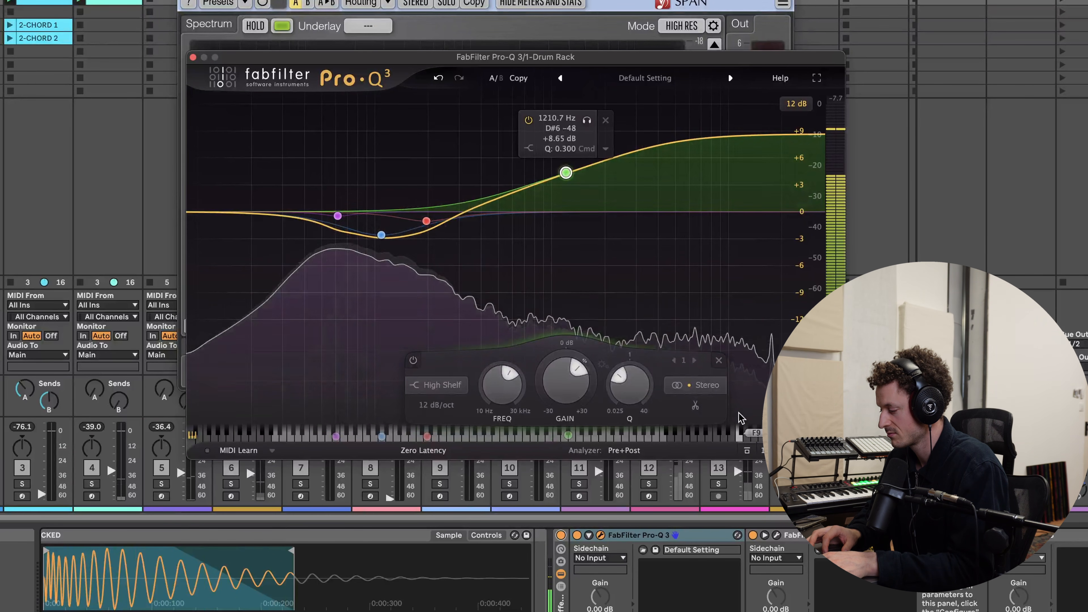
{"action": "key", "text": "space"}
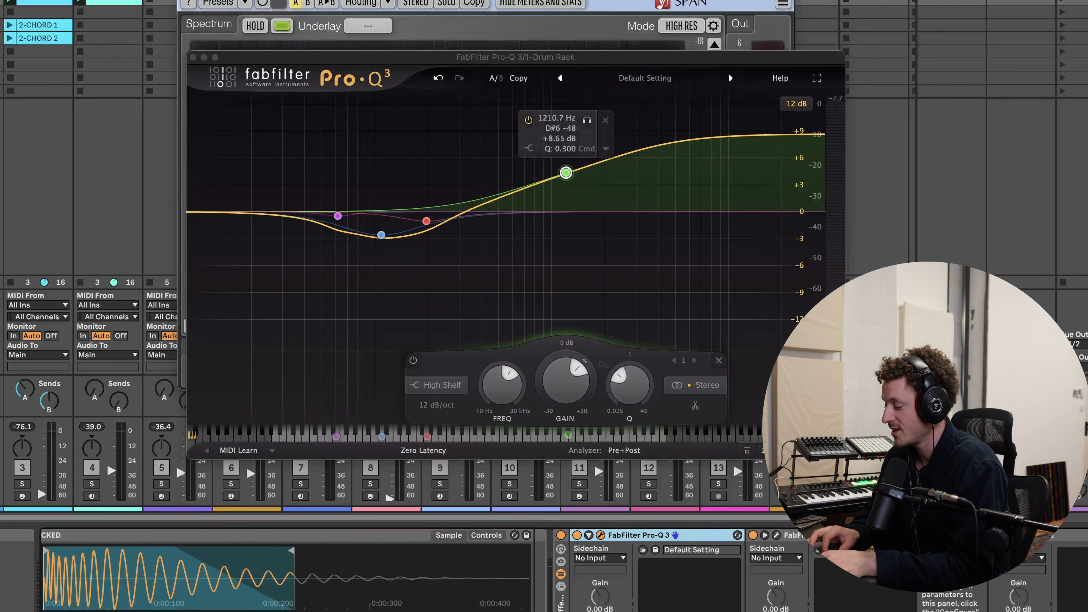
- Open the window of the second Pro-Q 3 instance in the chain, move it over the first, and start playback
{"action": "left_click", "coordinate": [1020, 535]}
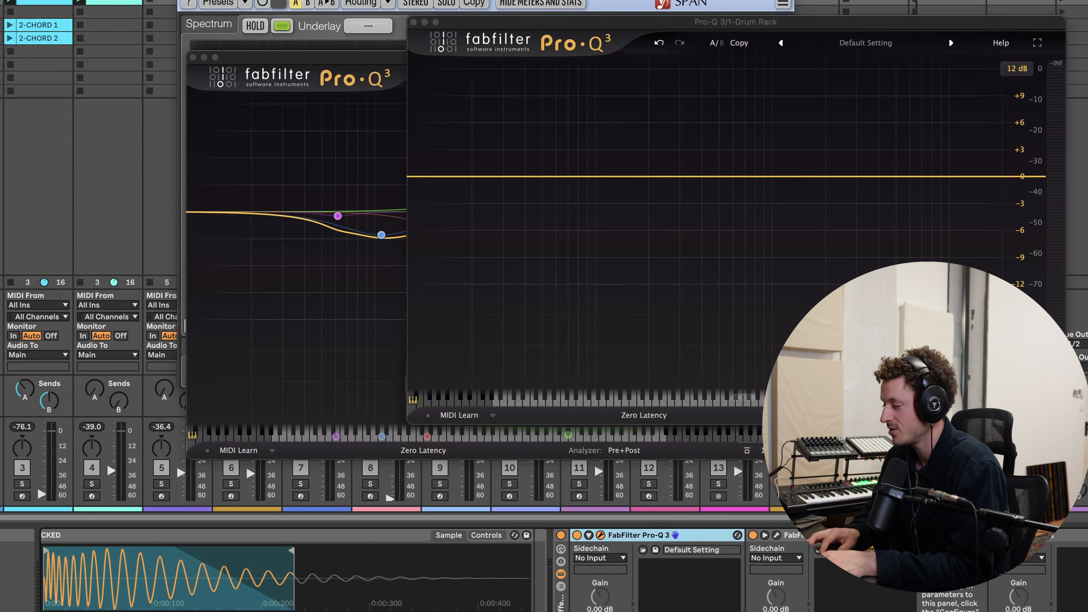
{"action": "left_click_drag", "start_coordinate": [672, 25], "coordinate": [518, 37]}
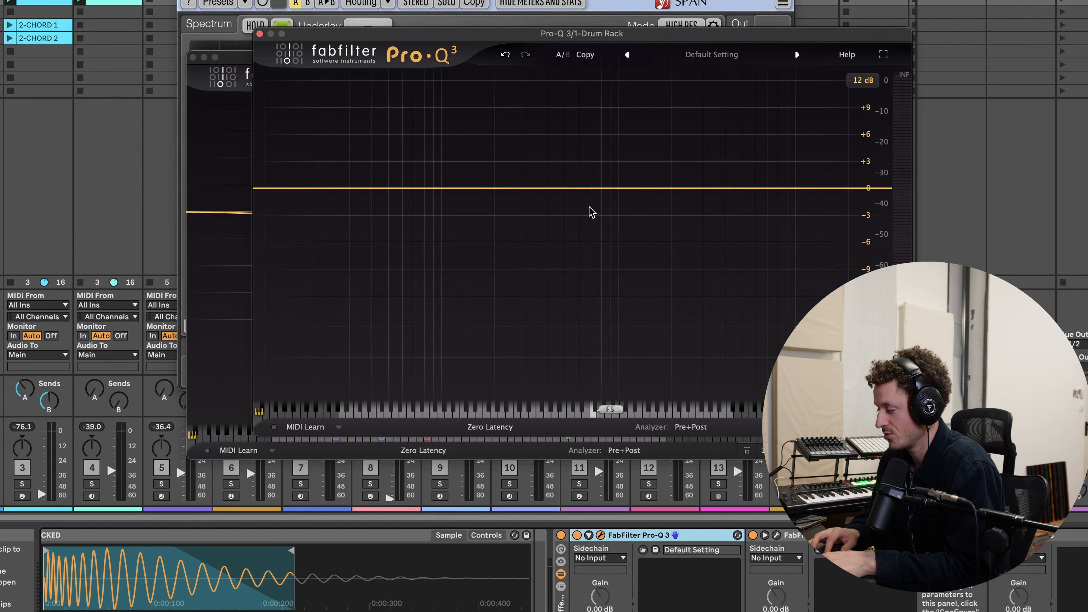
{"action": "key", "text": "space"}
{"action": "left_click", "coordinate": [520, 188]}
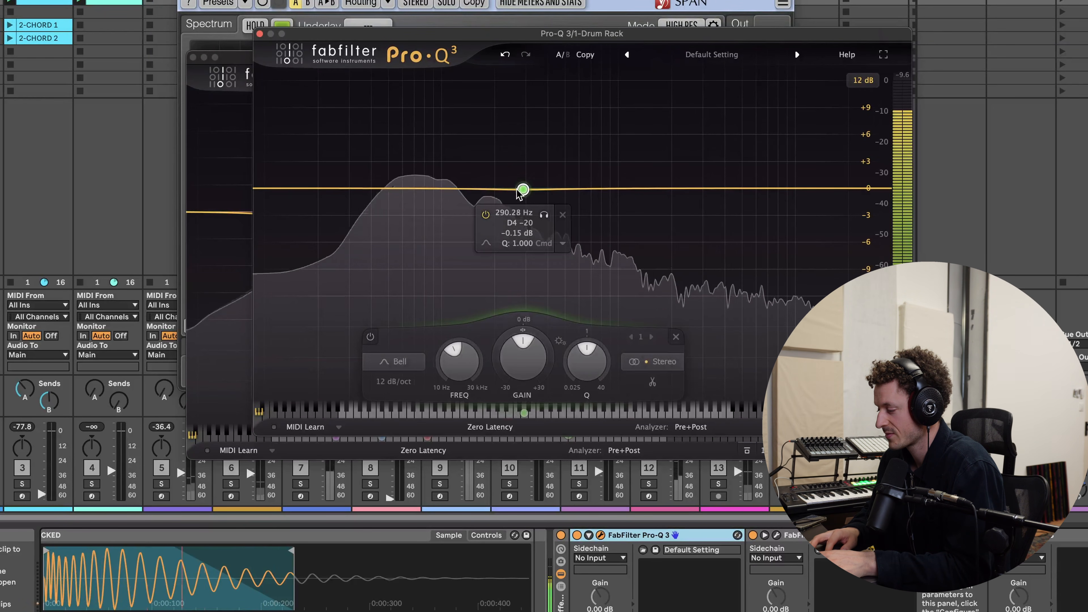
{"action": "left_click_drag", "start_coordinate": [561, 188], "coordinate": [573, 218]}
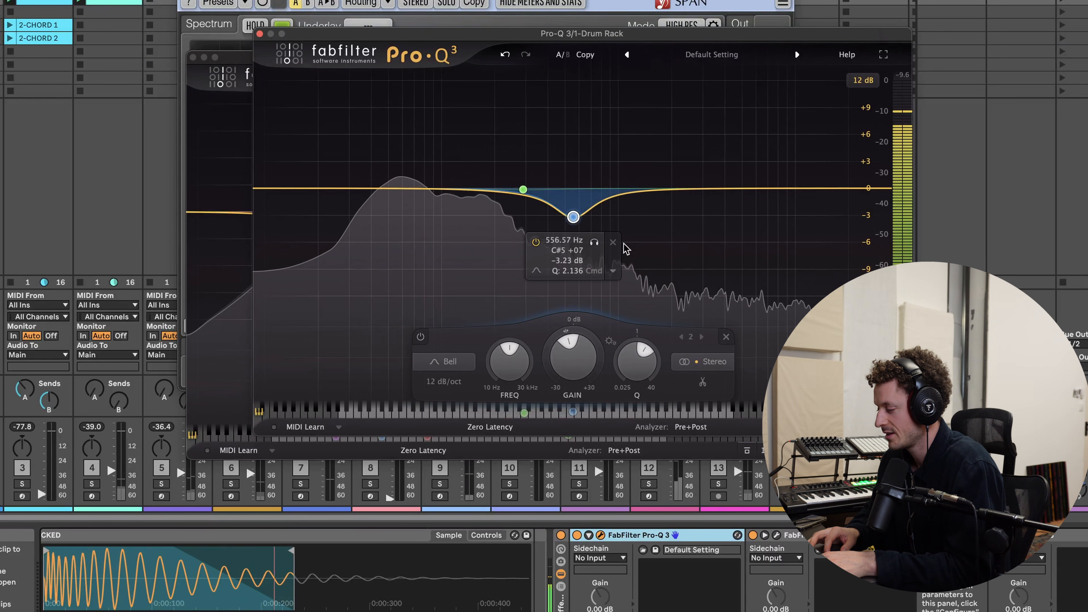
{"action": "left_click", "coordinate": [724, 335]}
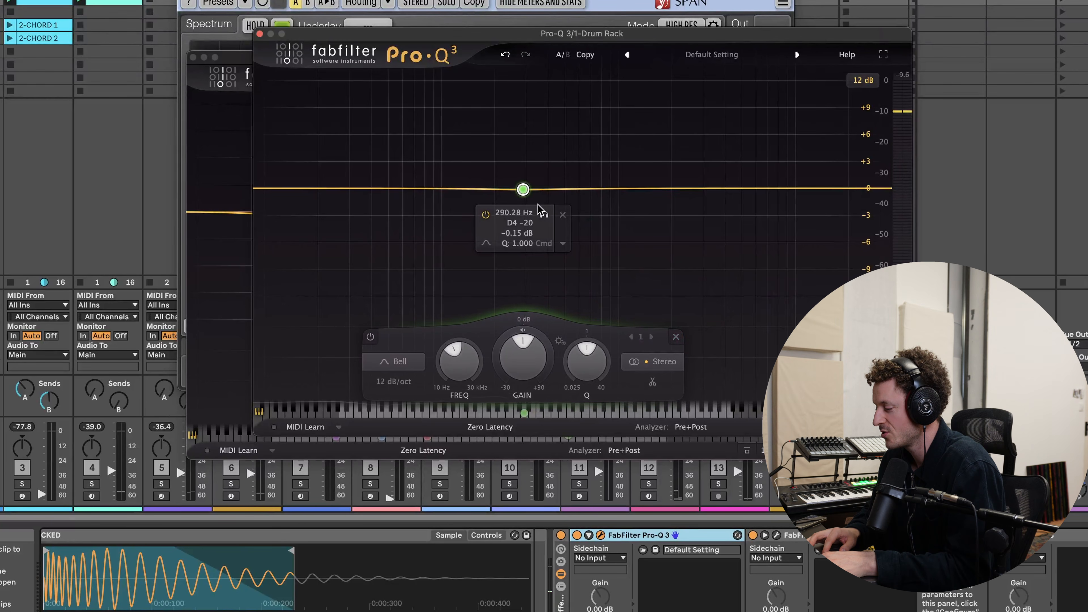
{"action": "left_click", "coordinate": [562, 215]}
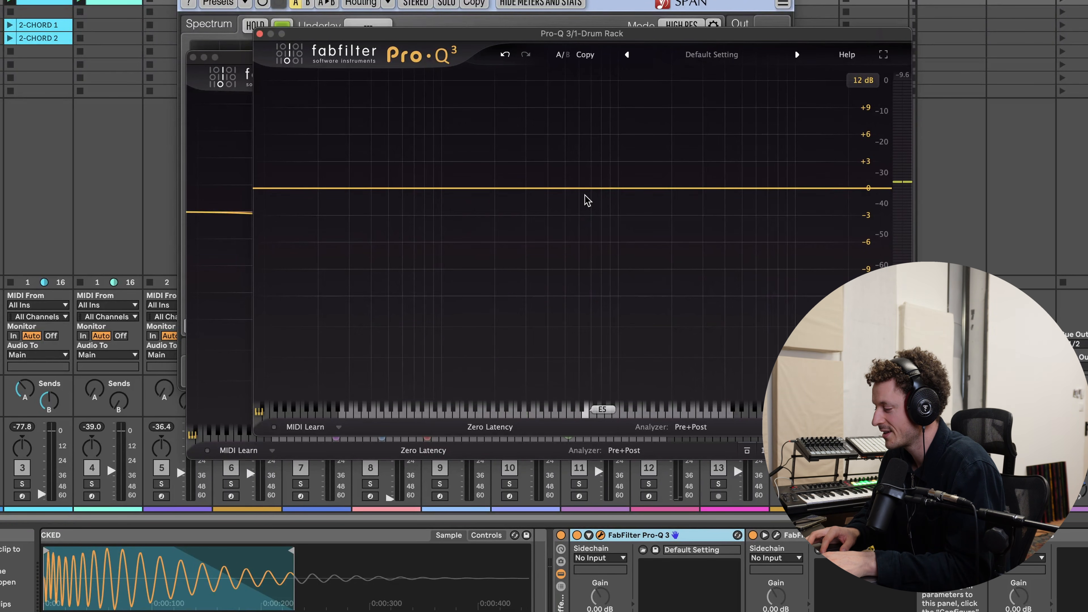
- Add a bell cut of about -4 dB near 540 Hz and toggle the band off and on to compare
{"action": "left_click_drag", "start_coordinate": [589, 191], "coordinate": [582, 209]}
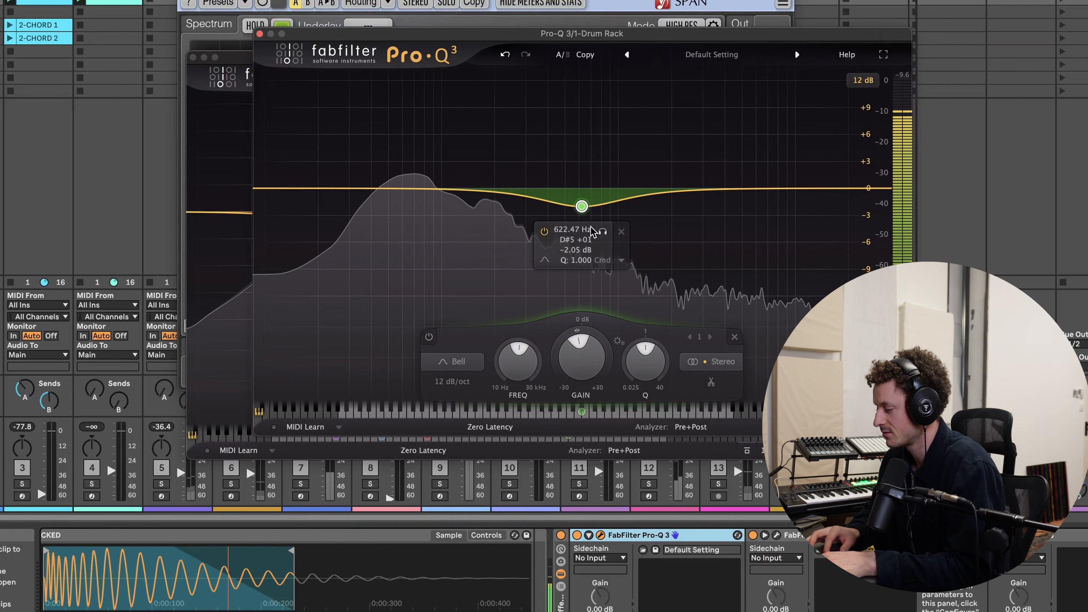
{"action": "left_click_drag", "start_coordinate": [582, 208], "coordinate": [571, 225]}
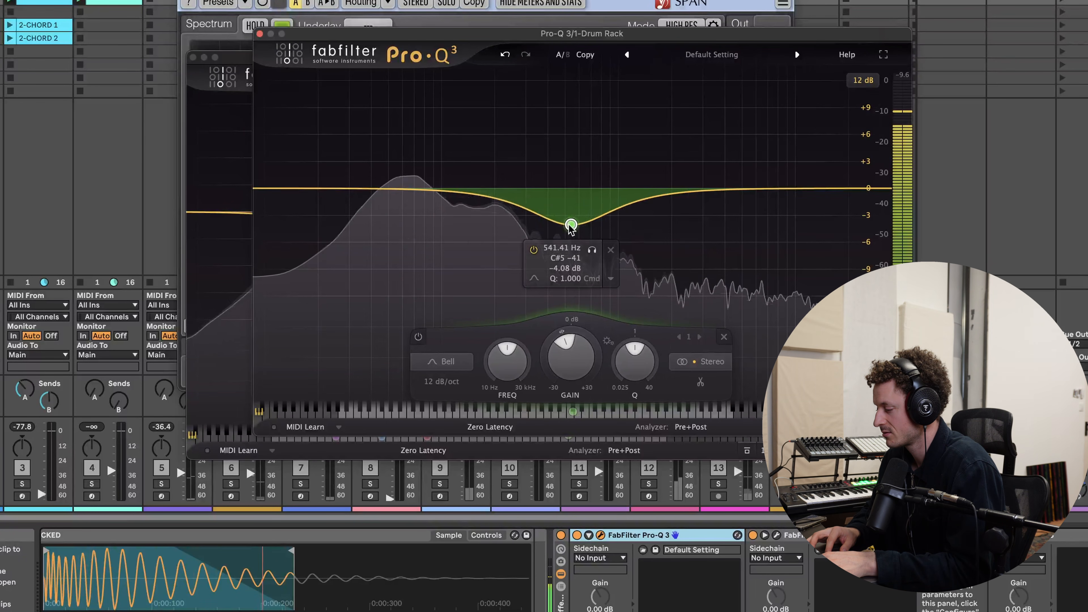
{"action": "left_click", "coordinate": [533, 251]}
{"action": "left_click", "coordinate": [533, 250]}
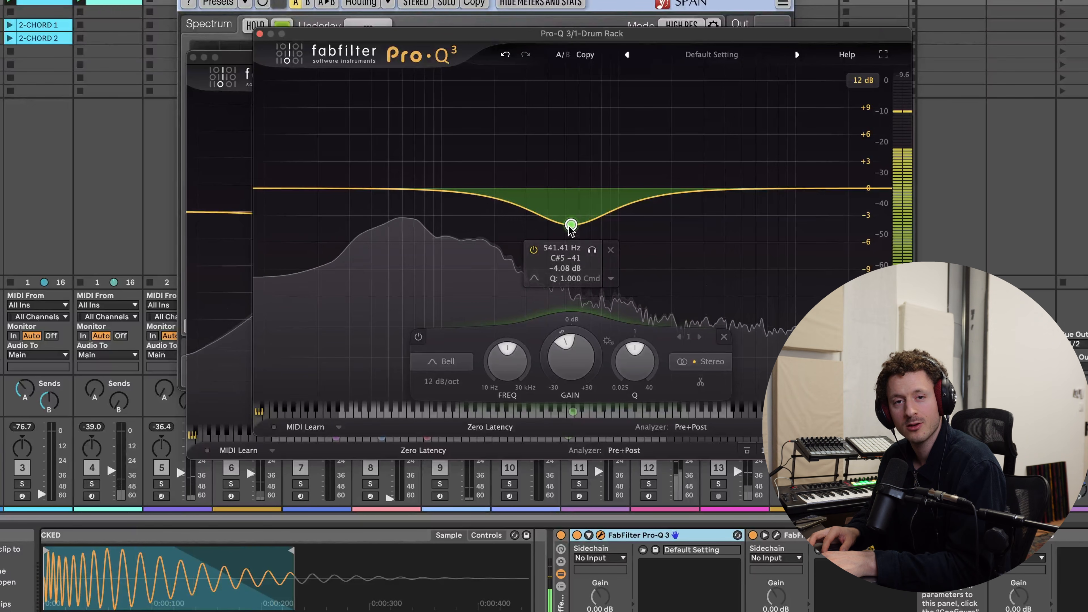
{"action": "left_click_drag", "start_coordinate": [570, 224], "coordinate": [568, 224]}
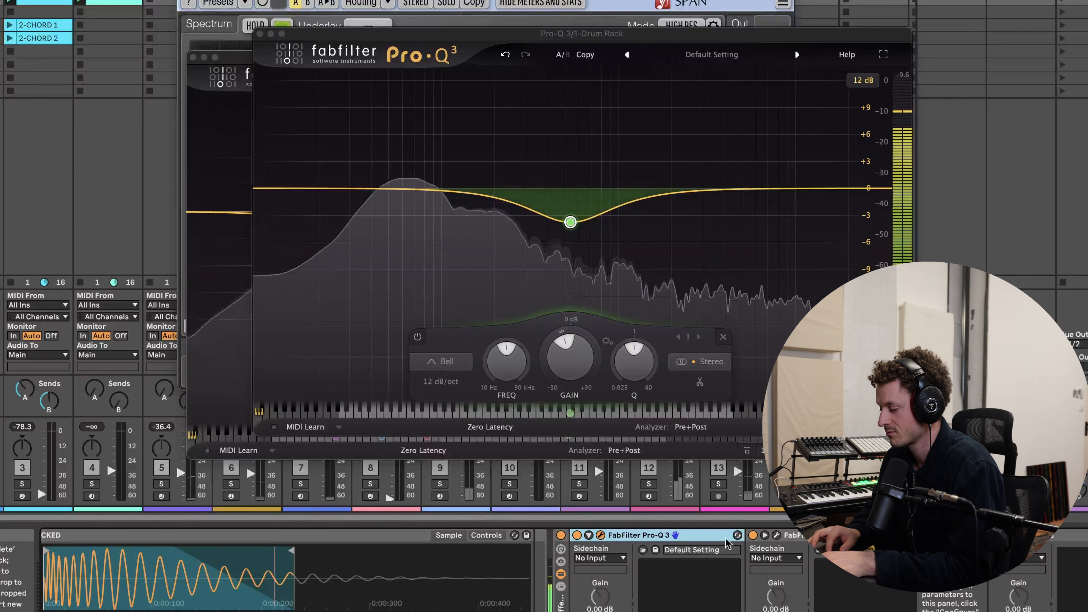
- Bypass the new Pro-Q 3 device and re-enable it, then replay the kick to compare the result
{"action": "left_click", "coordinate": [561, 535]}
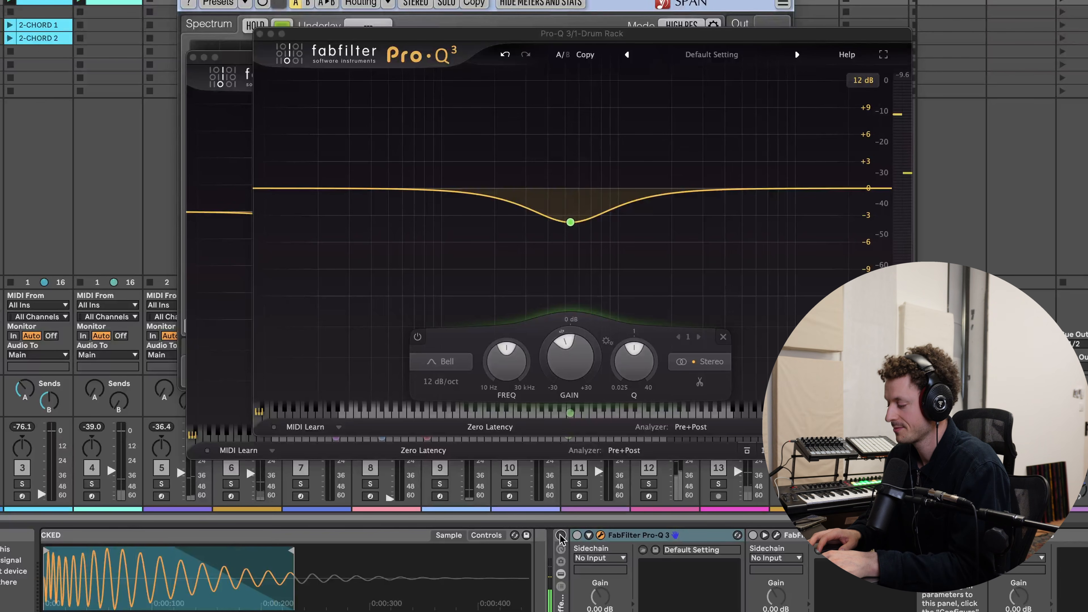
{"action": "left_click", "coordinate": [561, 536]}
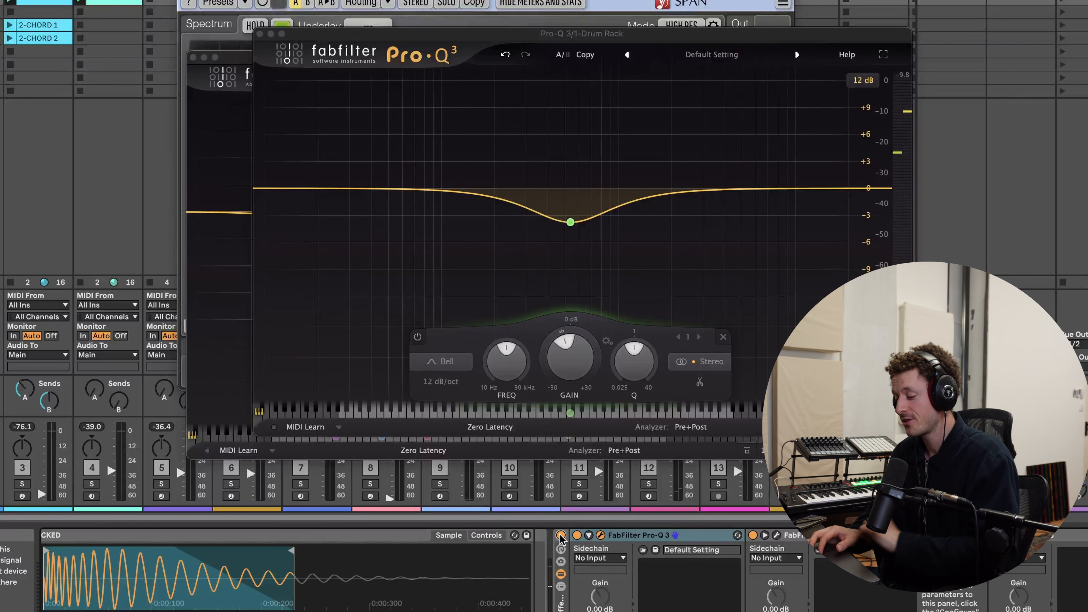
{"action": "scroll", "coordinate": [477, 567], "scroll_direction": "right", "scroll_amount": 1}
{"action": "scroll", "coordinate": [659, 573], "scroll_direction": "left", "scroll_amount": 5}
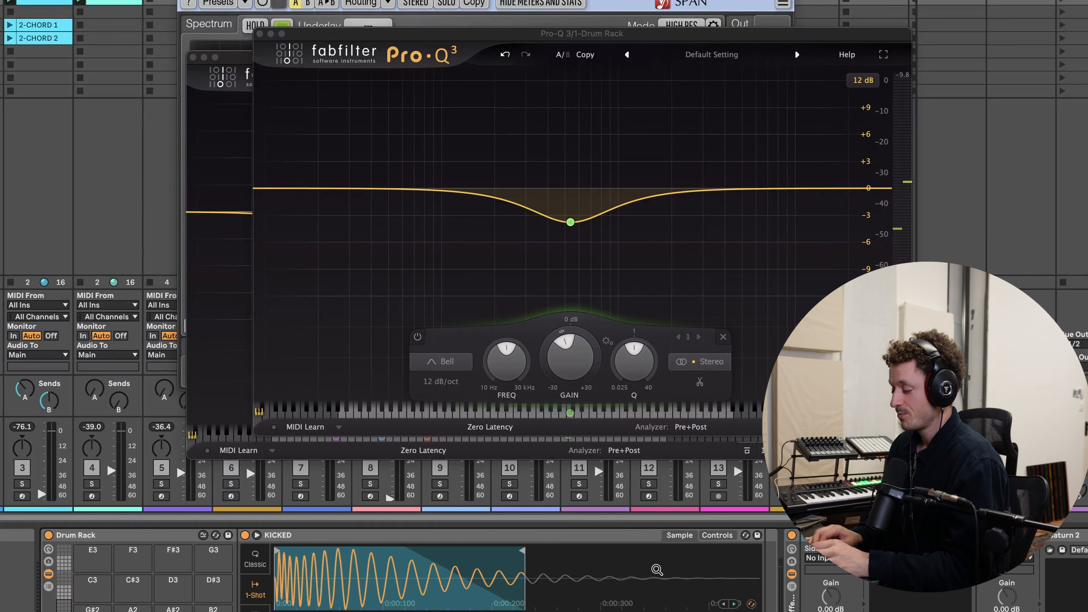
{"action": "mouse_move", "coordinate": [571, 222]}
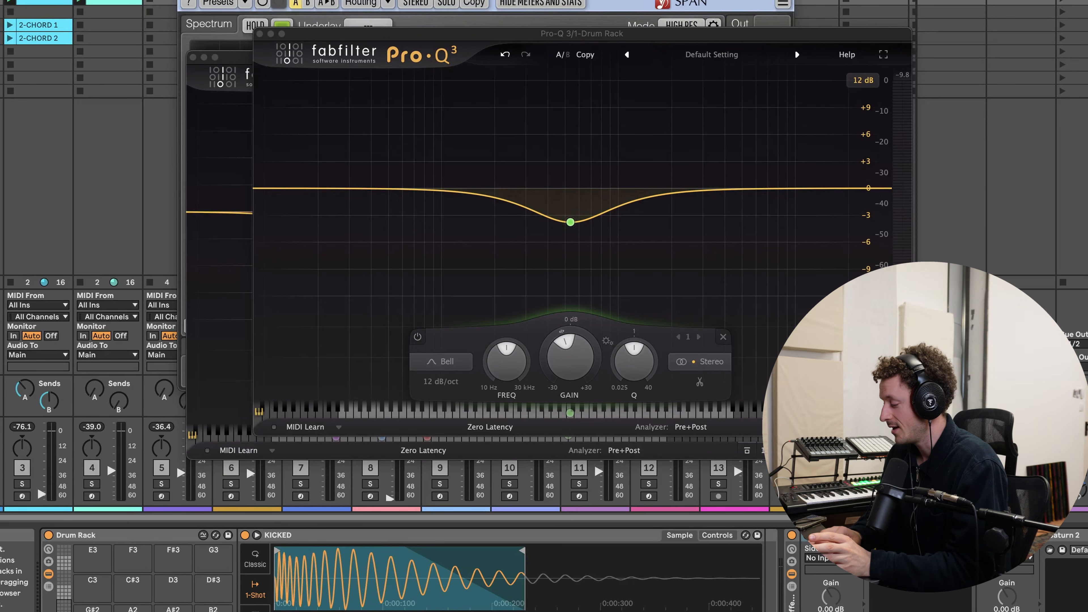
{"action": "scroll", "coordinate": [691, 587], "scroll_direction": "right", "scroll_amount": 10}
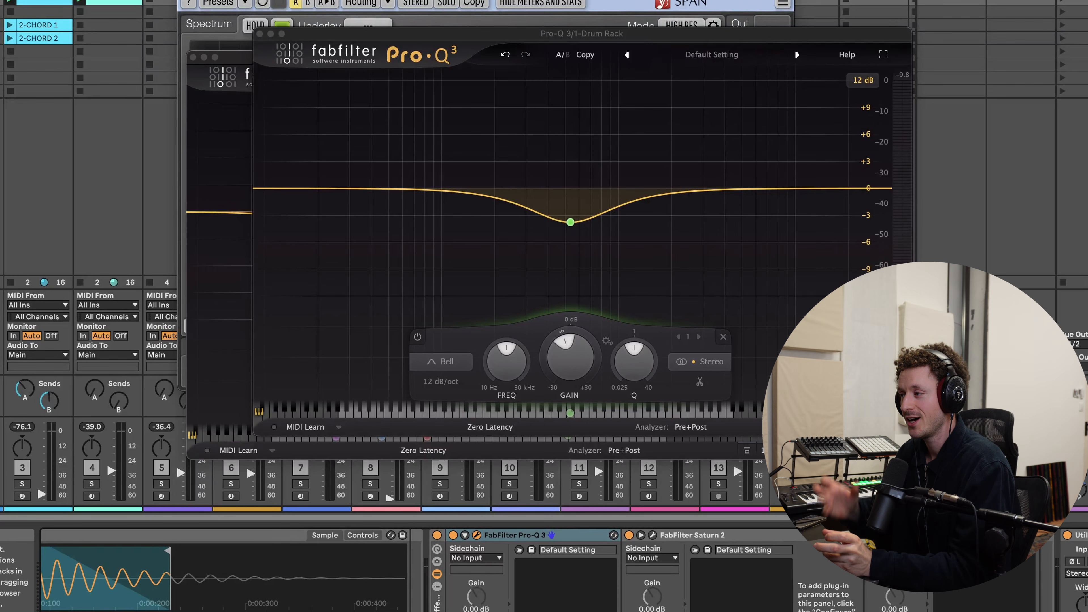
{"action": "scroll", "coordinate": [545, 570], "scroll_direction": "left", "scroll_amount": 5}
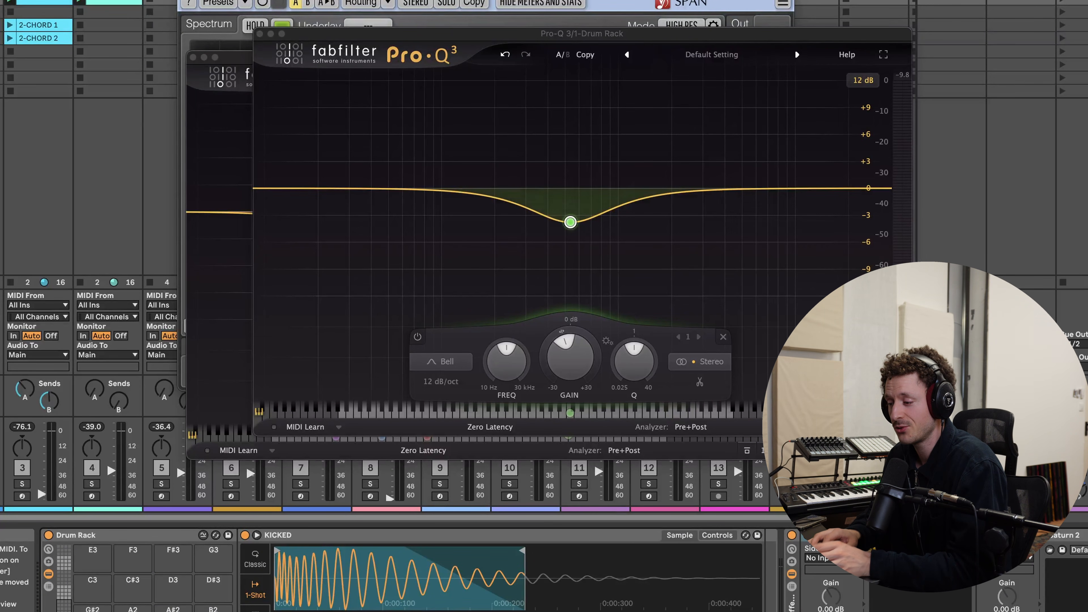
{"action": "key", "text": "s"}
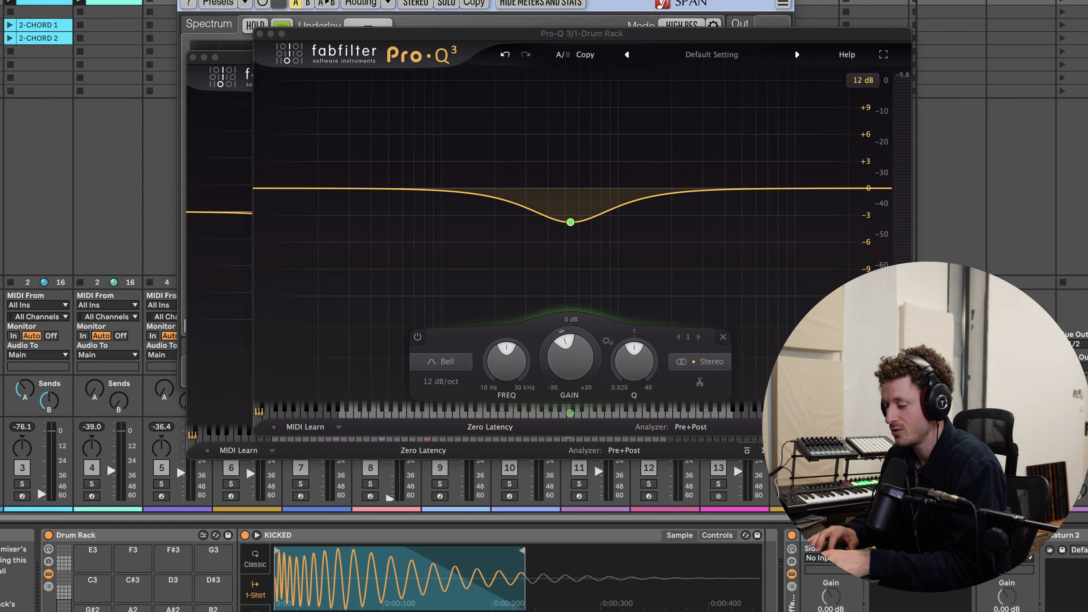
{"action": "key", "text": "space"}
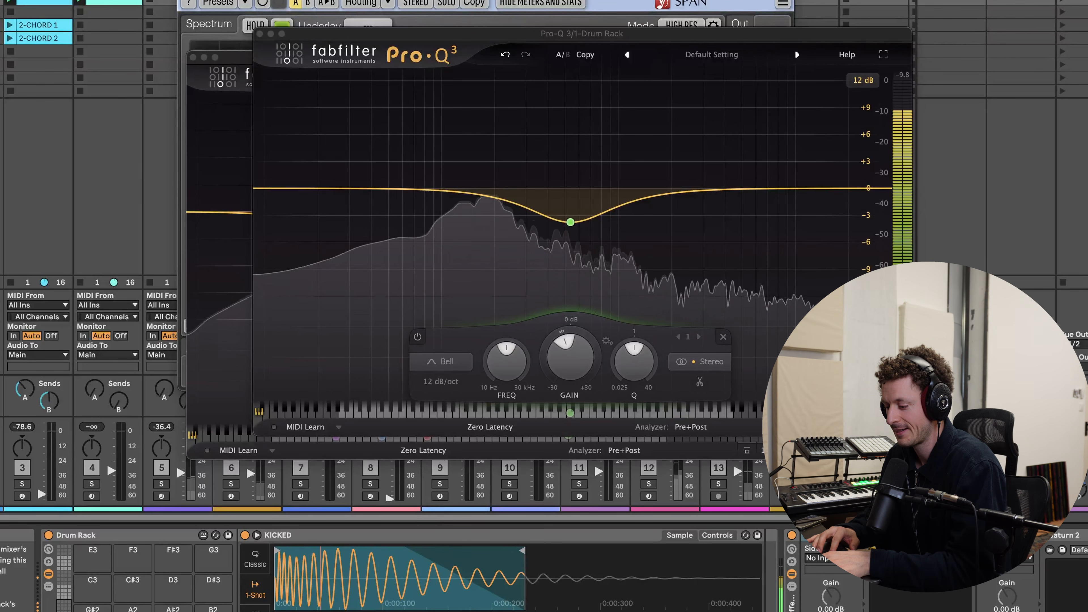
{"action": "key", "text": "space"}
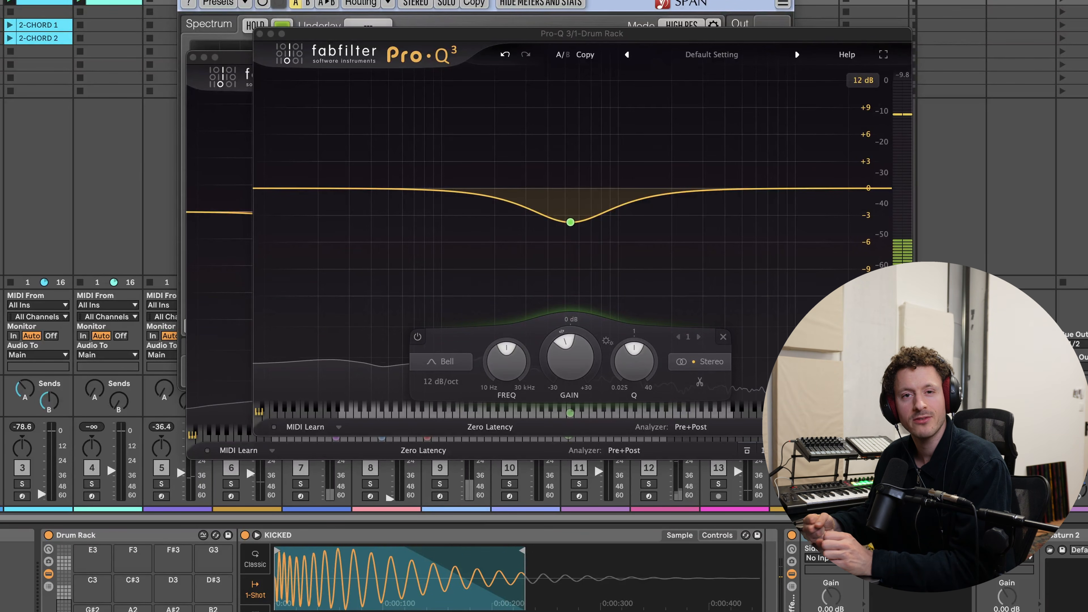